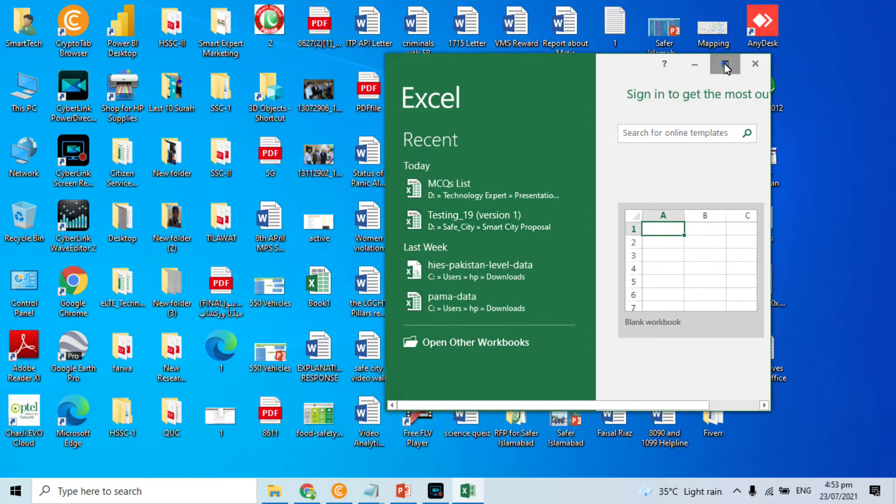
Step: Create a blank workbook and enter mobileapps.pk in cell D5
left_click(723, 64)
left_click(343, 168)
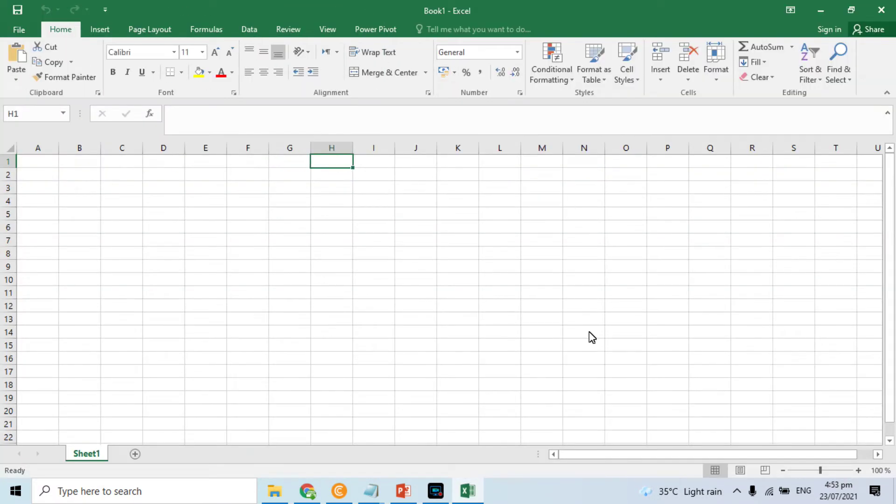
left_click(160, 215)
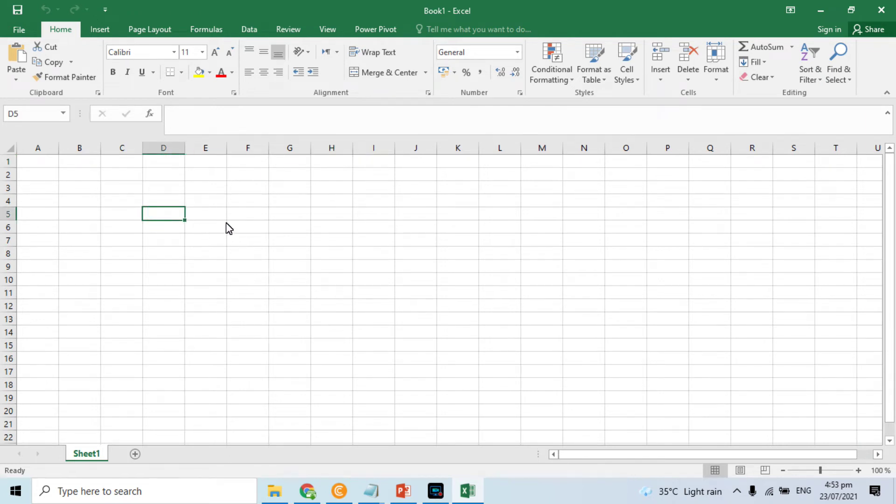
type("mobile")
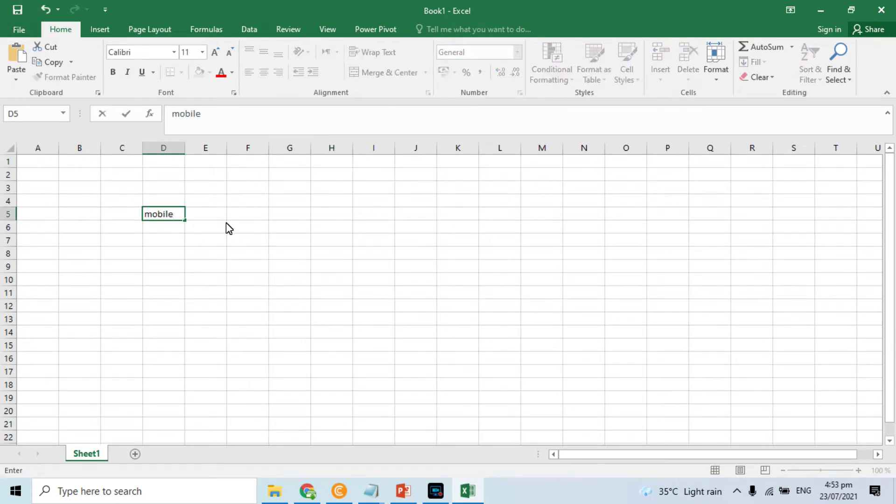
type("apps.pk")
key("Return")
type("w")
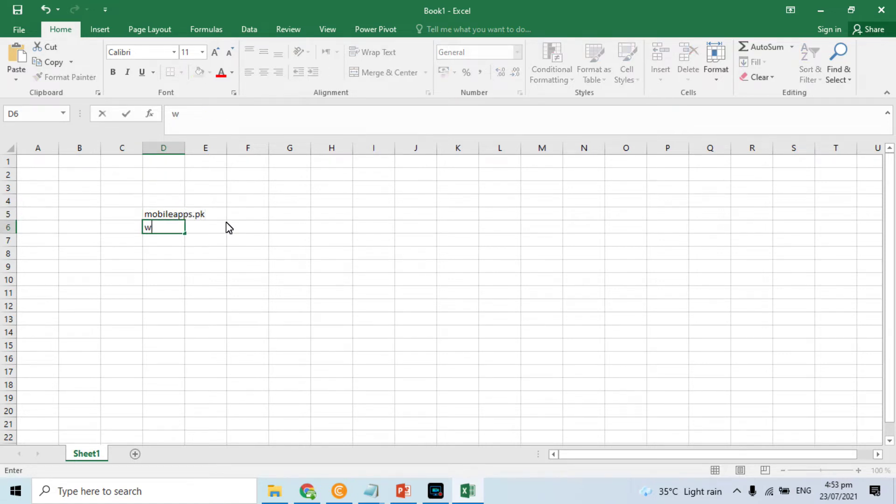
type("ww.onlin")
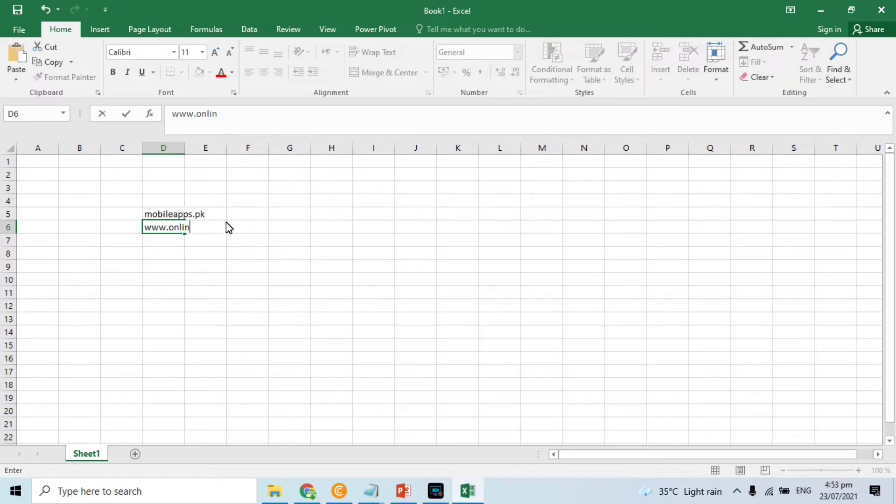
type("elatestmcqs.com")
key("Return")
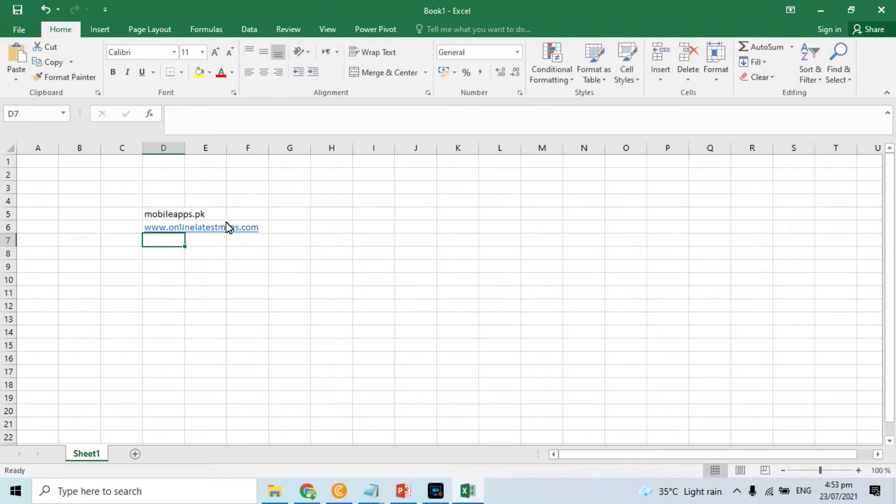
Step: Widen column D so both addresses fit inside it and make rows 5 and 6 several times taller
left_click_drag(184, 147, 290, 157)
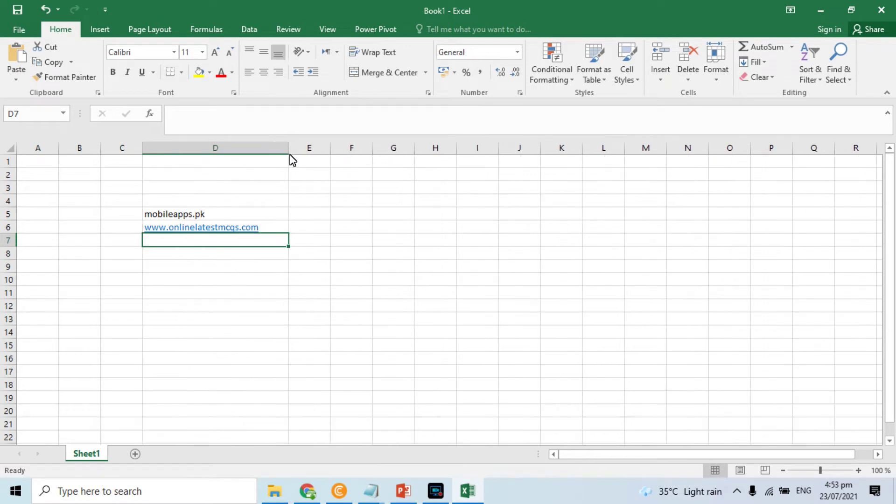
left_click_drag(18, 207, 21, 337)
Step: Middle-align the addresses in D5:D6 vertically, and widen column E beside them
left_click_drag(193, 242, 203, 307)
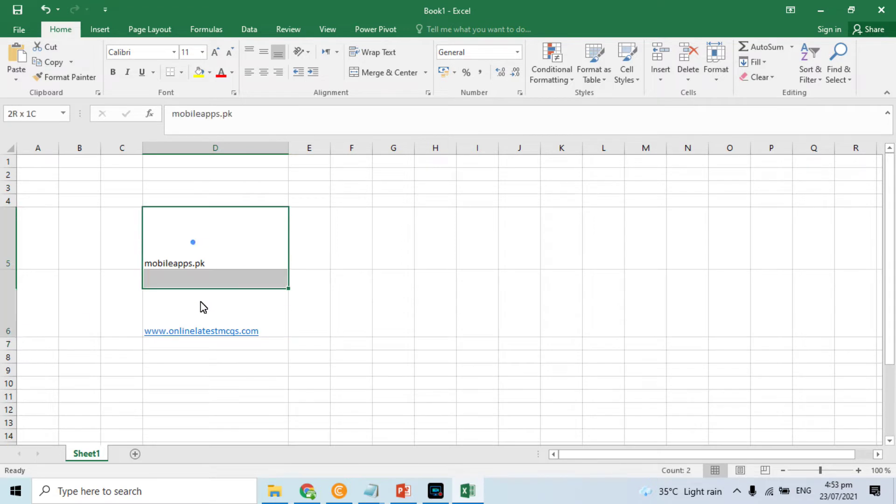
left_click(264, 52)
left_click_drag(330, 148, 390, 155)
left_click(360, 237)
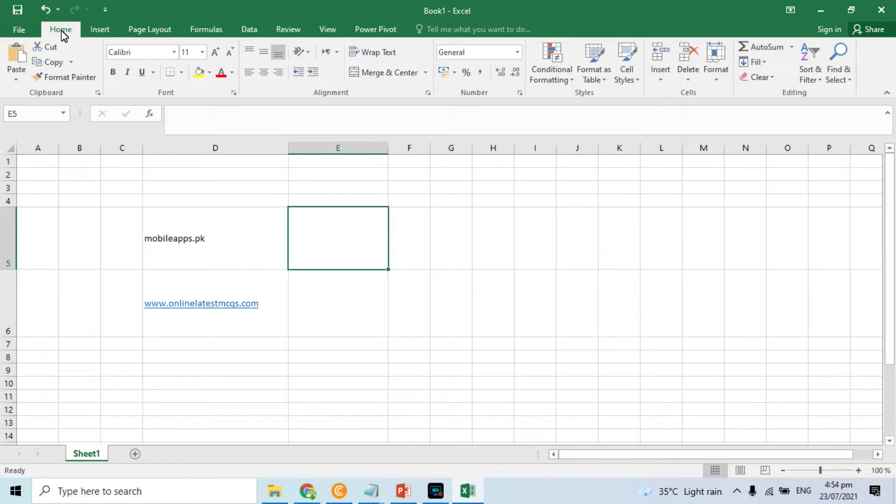
Step: Search the Office Add-ins store for qr4 and add QR4Office, accepting its license terms
left_click(100, 31)
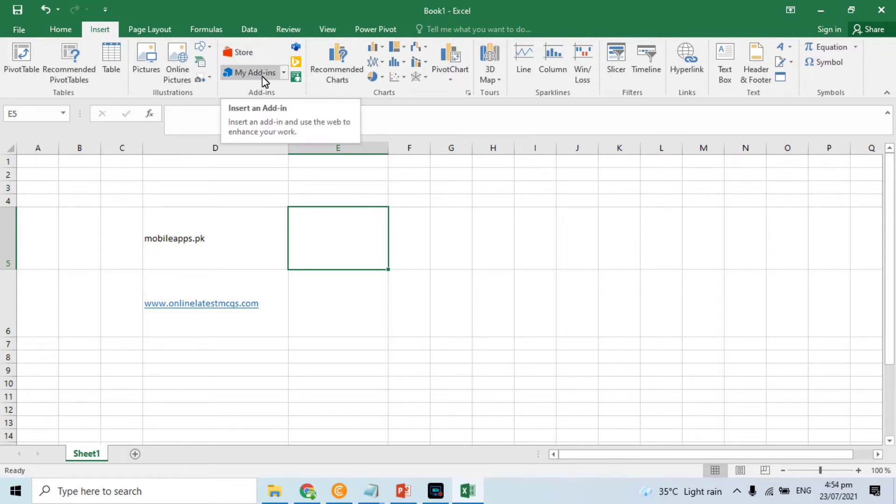
left_click(284, 73)
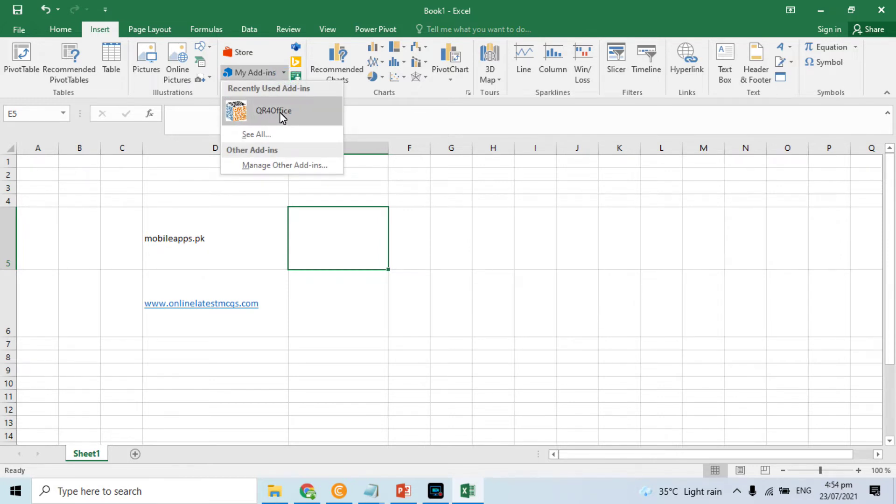
left_click(241, 74)
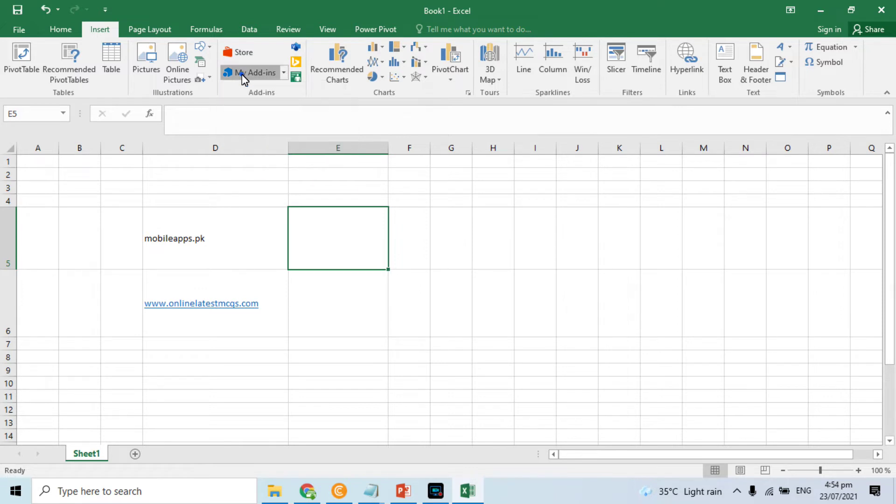
left_click(303, 144)
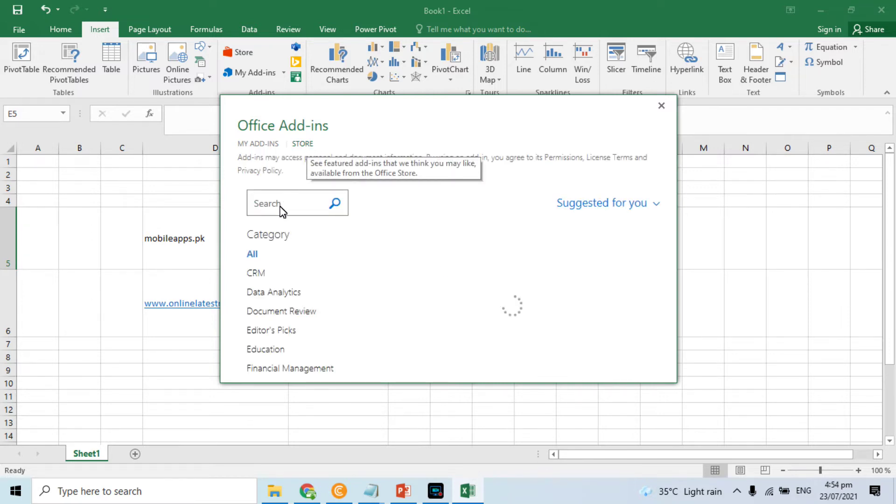
left_click(281, 205)
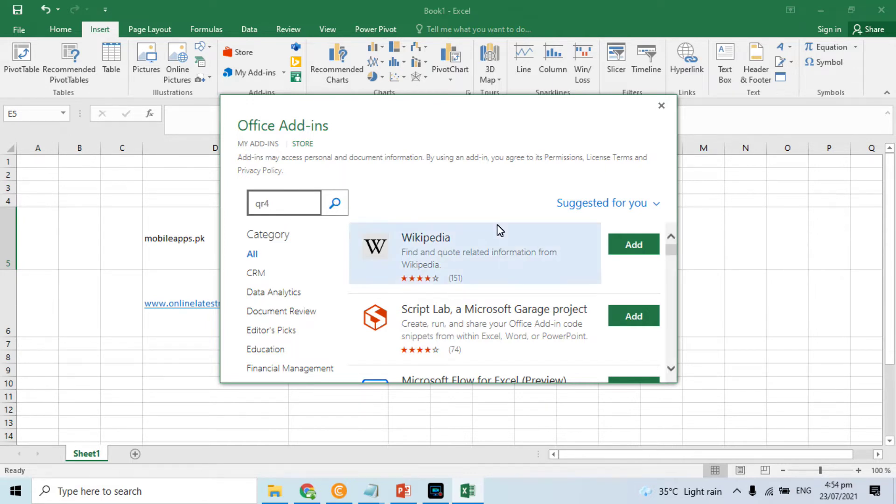
left_click(335, 204)
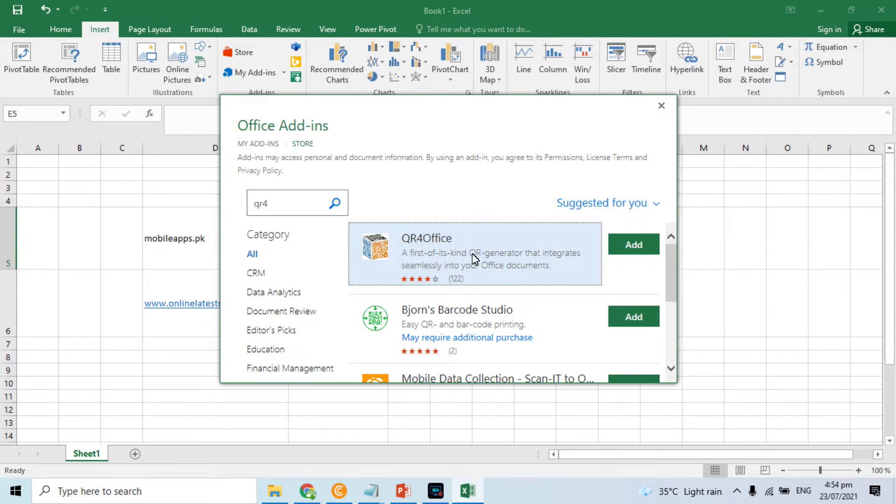
left_click(632, 245)
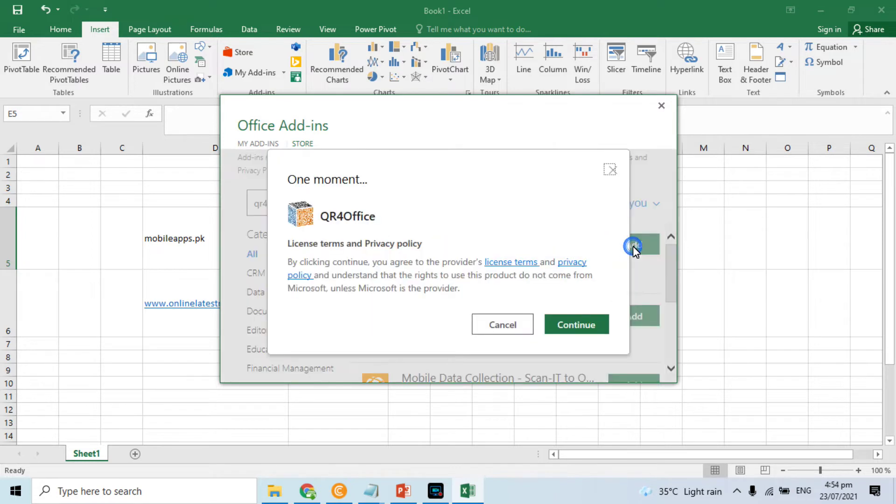
left_click(591, 327)
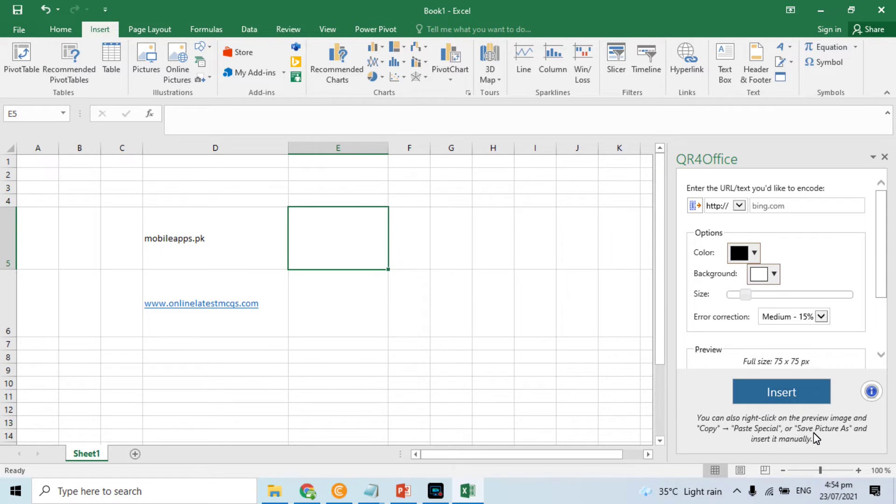
left_click(224, 249)
left_click(171, 117)
type("www")
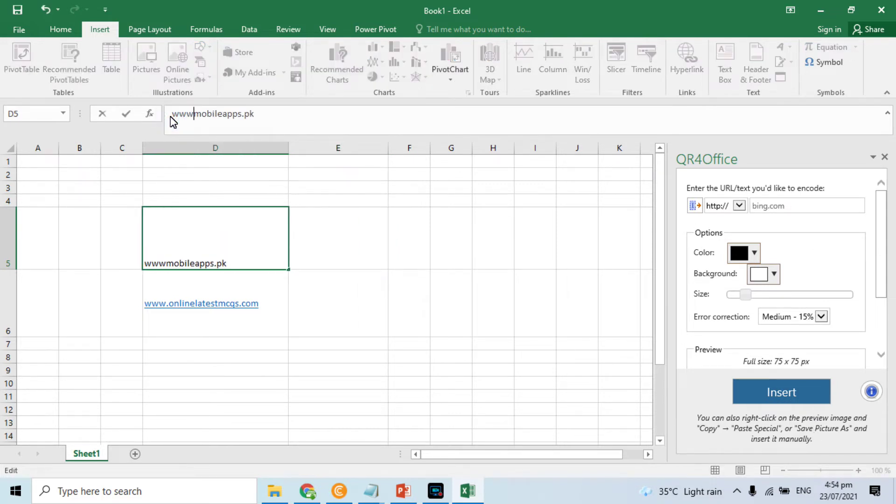
type(".")
key("Tab")
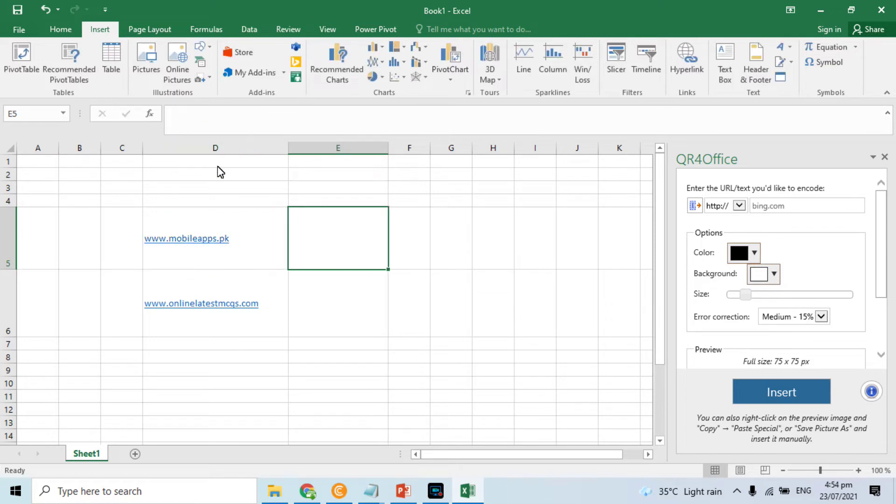
key("Left")
key("ctrl+c")
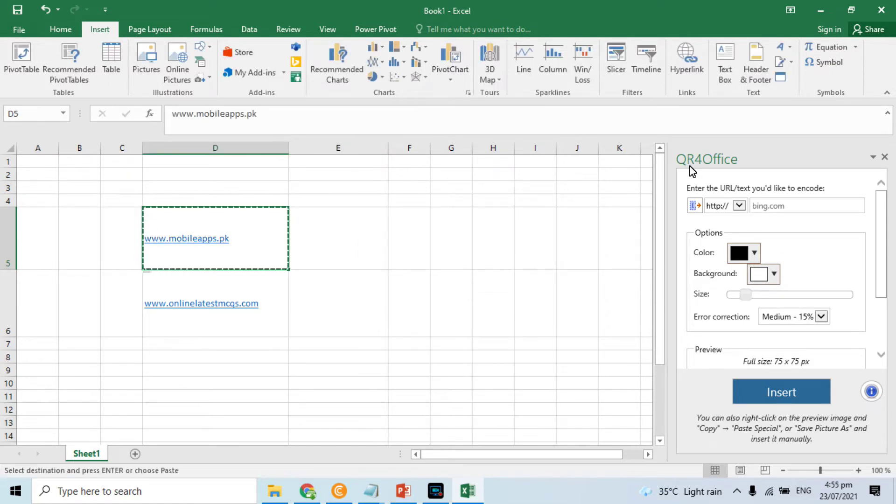
left_click(739, 205)
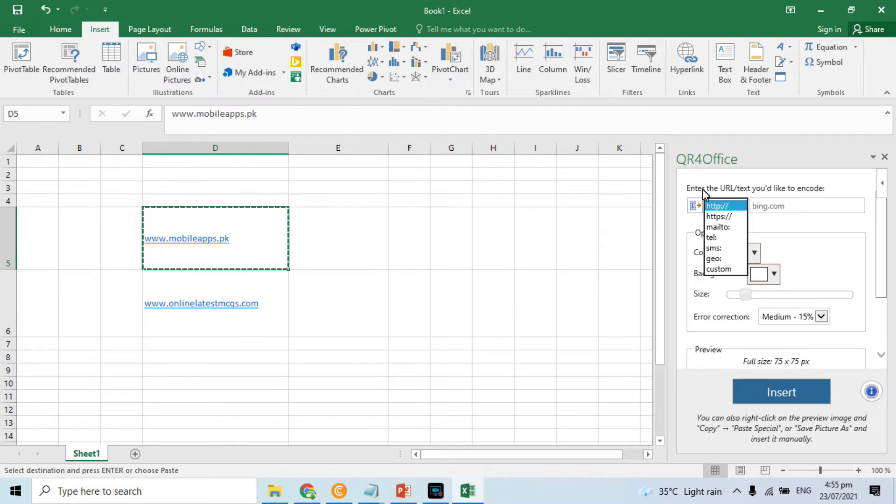
left_click(723, 206)
left_click(768, 206)
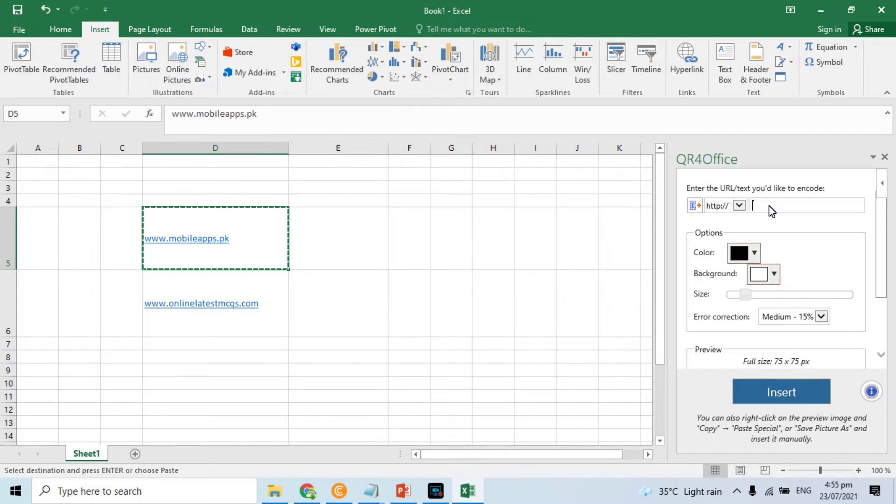
key("ctrl+v")
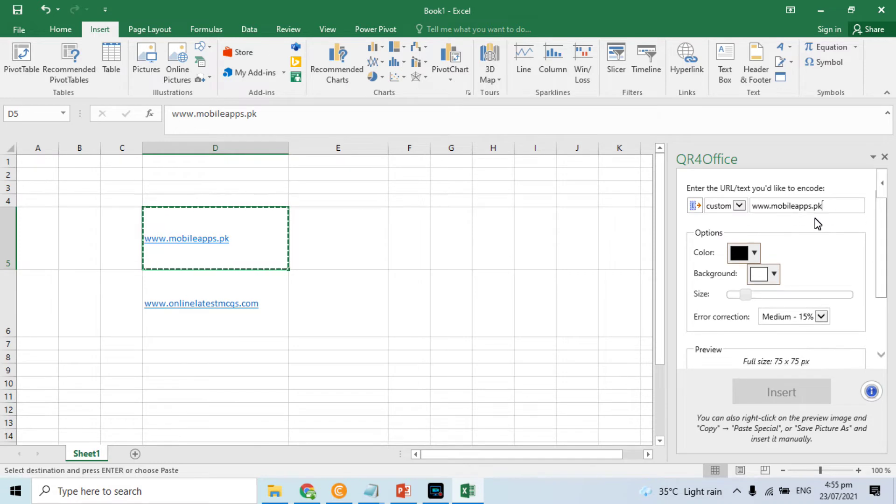
Step: Try bright green, rgb(0, 255, 0), as the QR code's color and settle on dark green
scroll(883, 219, "down", 1)
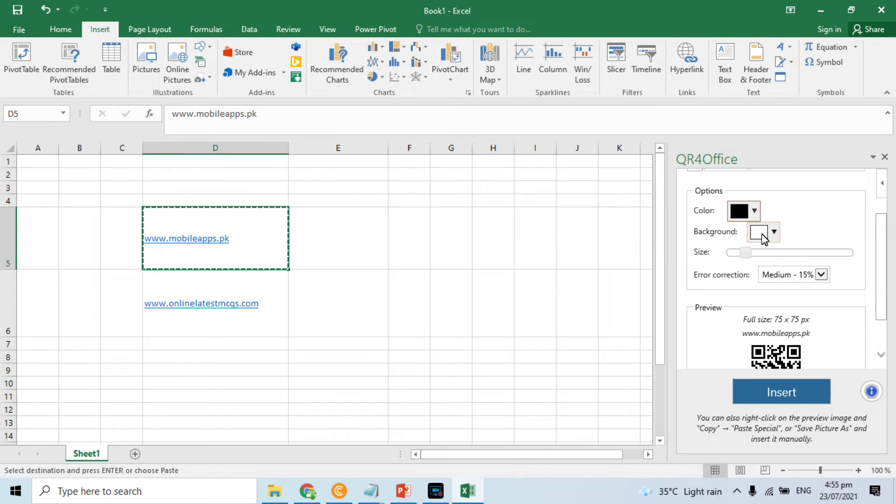
left_click(754, 211)
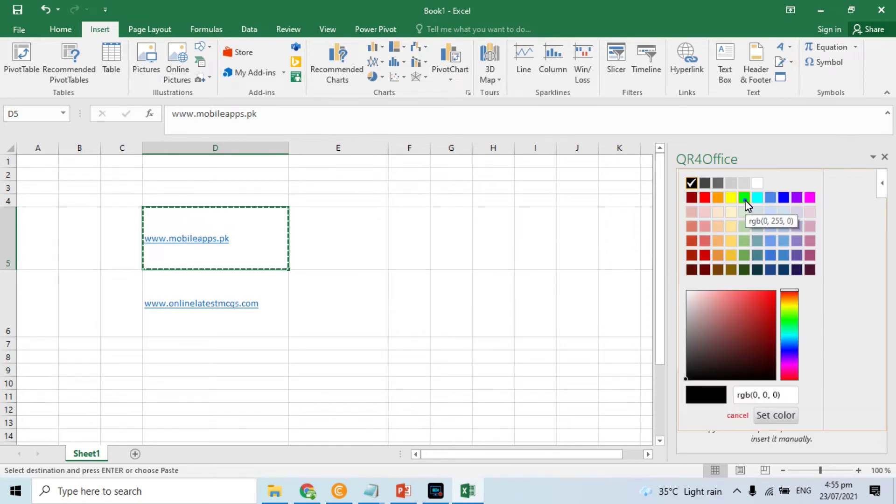
left_click(744, 199)
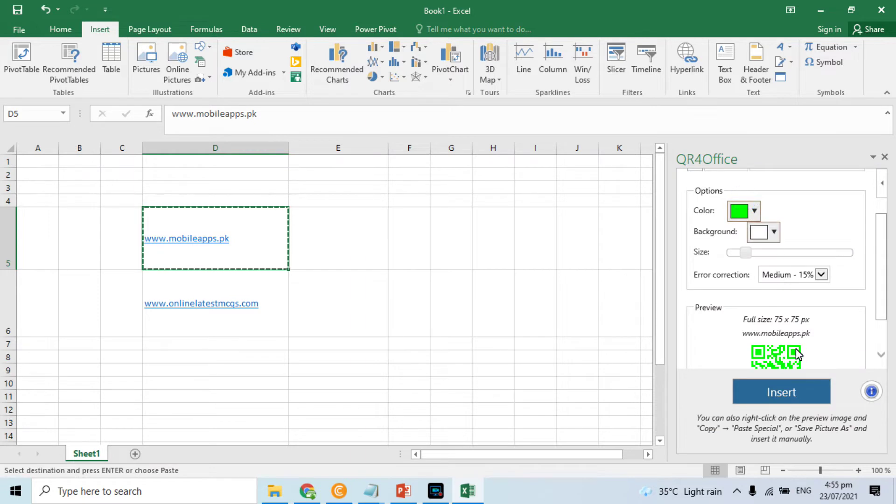
left_click(754, 212)
left_click(744, 269)
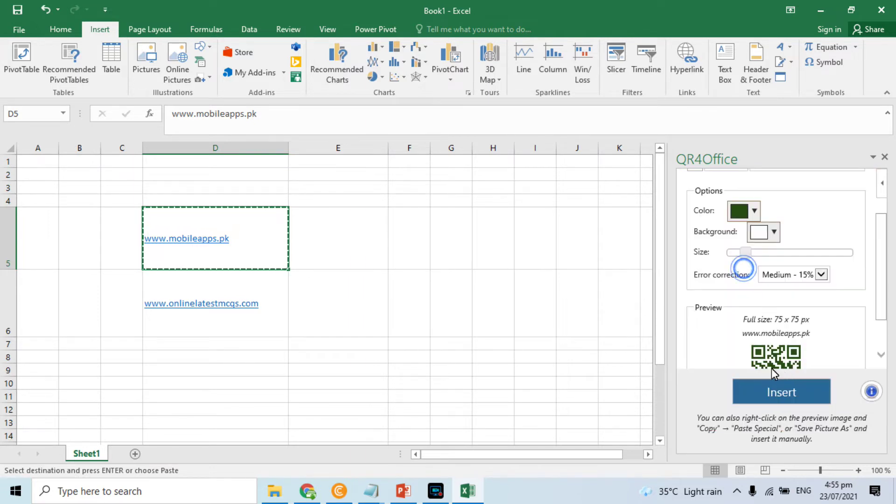
Step: Try dark purple, rgb(32, 18, 77), and black as the QR code's background, and return it to white
left_click(774, 231)
left_click(795, 269)
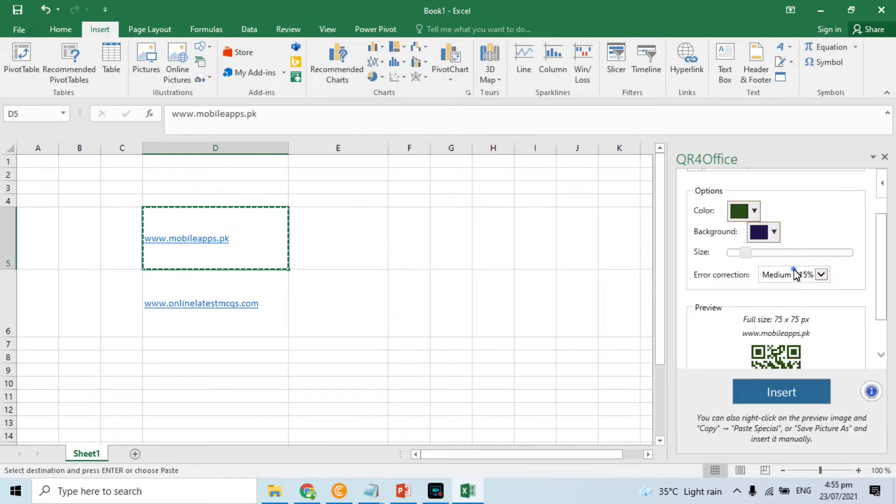
left_click(774, 231)
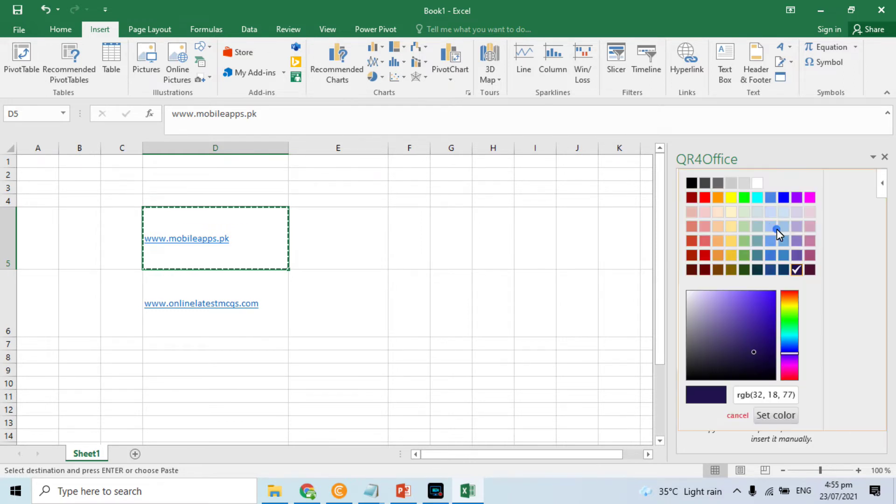
left_click(691, 185)
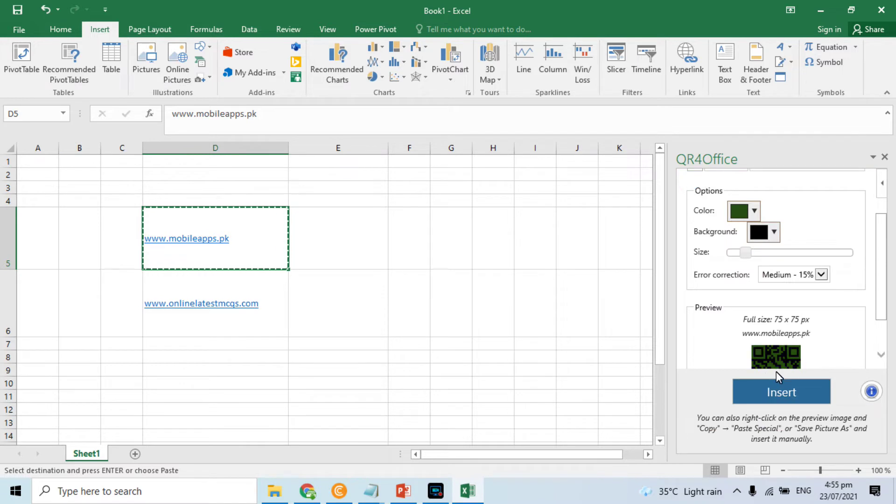
left_click(774, 232)
left_click(759, 184)
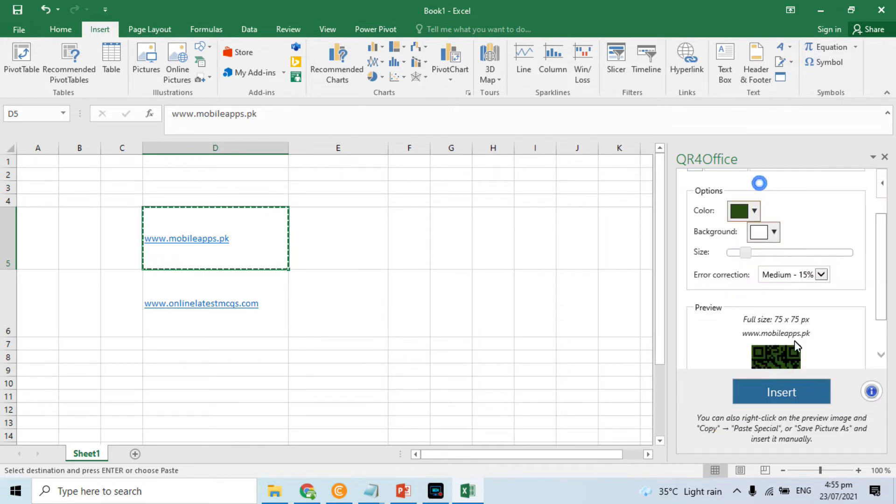
Step: Increase the QR code's size to 125 x 125 px
left_click_drag(882, 252, 880, 296)
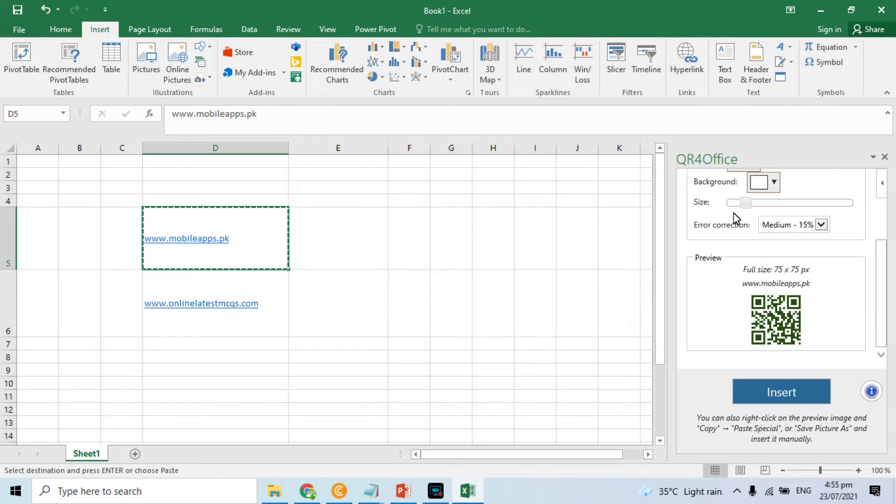
left_click_drag(746, 207, 754, 209)
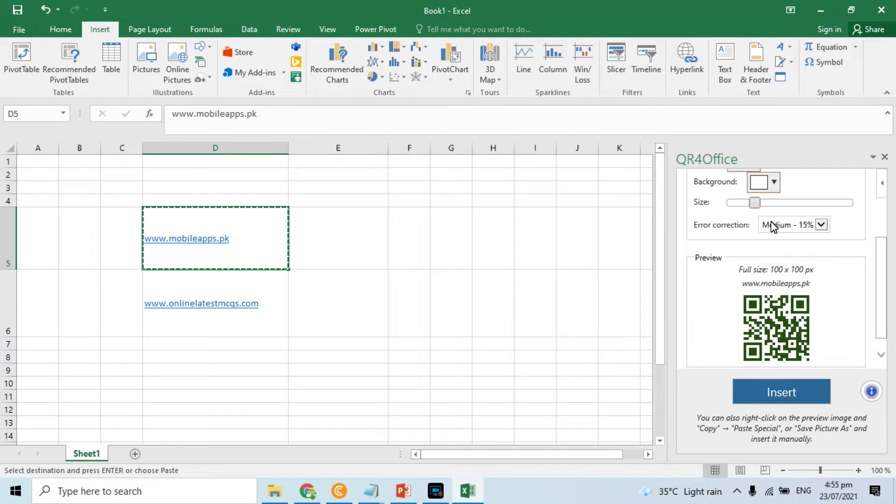
left_click_drag(753, 202, 765, 202)
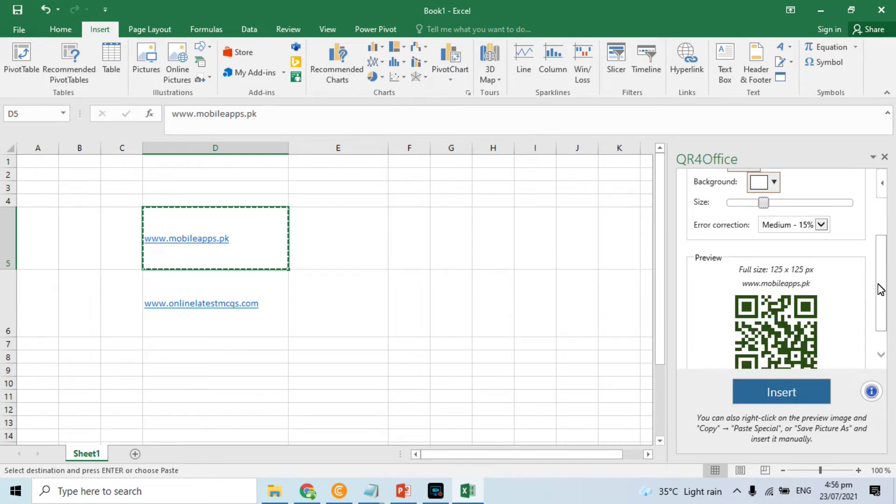
scroll(875, 282, "down", 1)
scroll(876, 282, "up", 3)
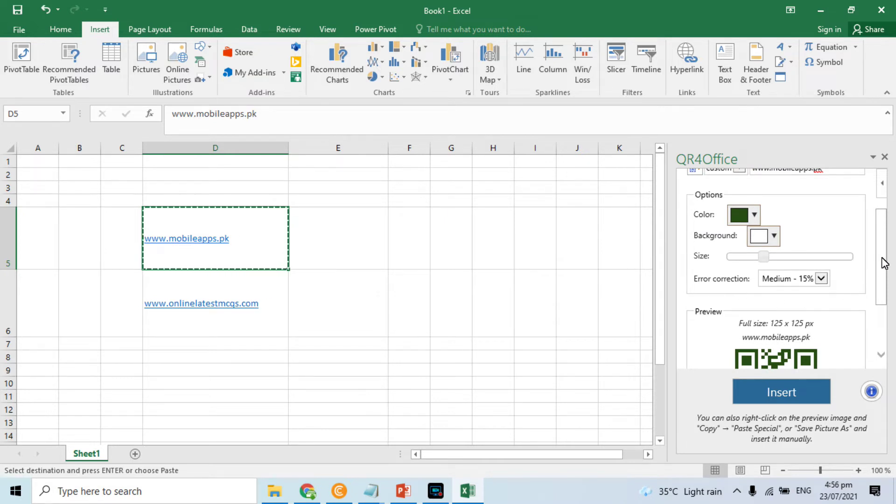
scroll(882, 259, "down", 1)
left_click(821, 263)
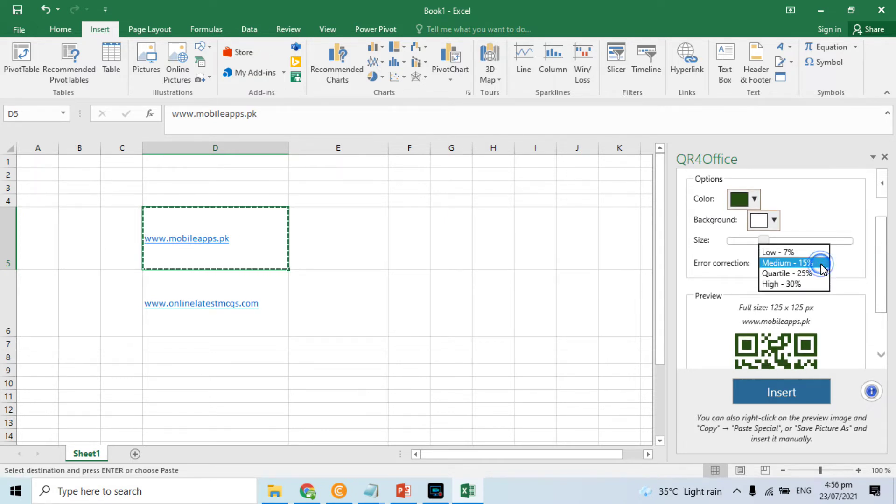
left_click(857, 211)
left_click_drag(880, 226, 861, 287)
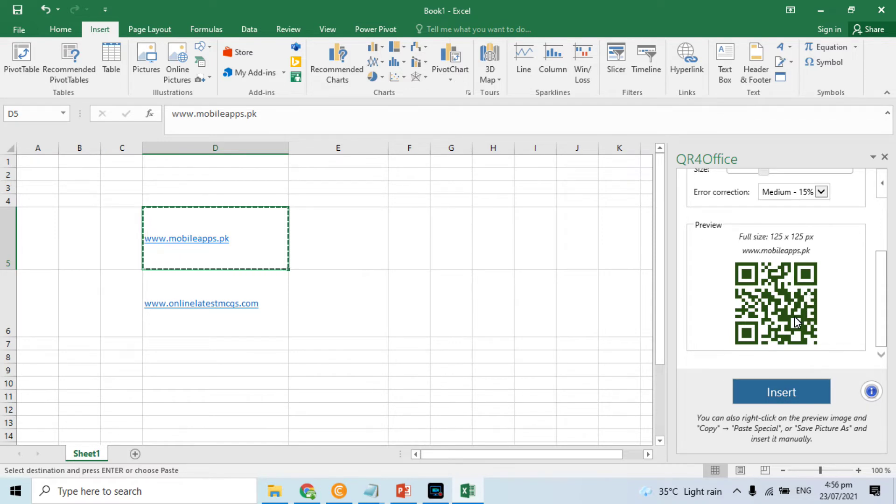
Step: Try to insert the QR code directly into cell E5 from QR4Office
left_click(364, 241)
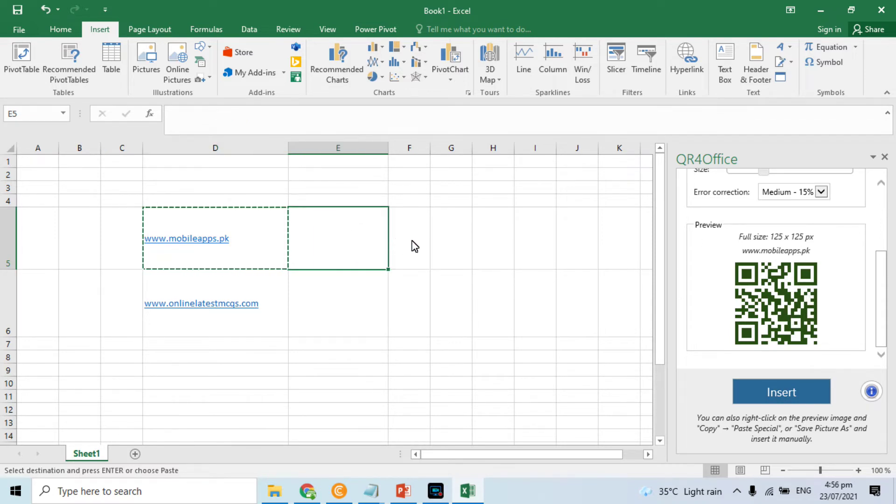
left_click(788, 395)
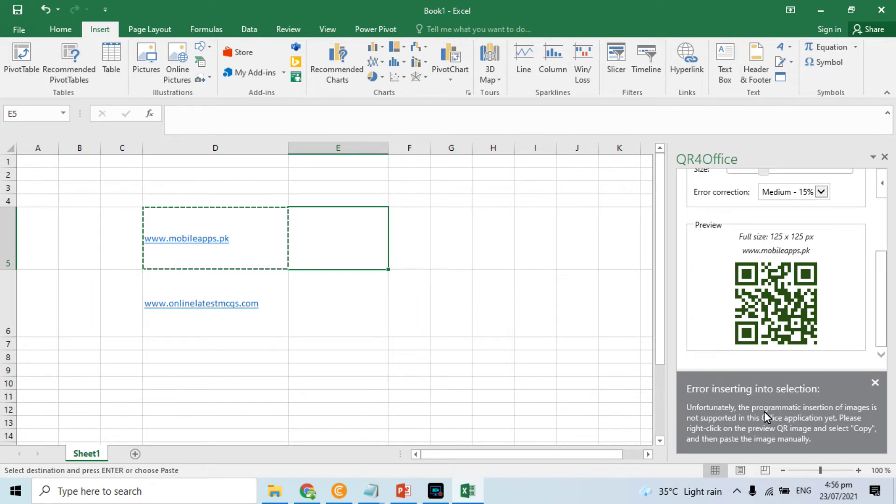
left_click(874, 383)
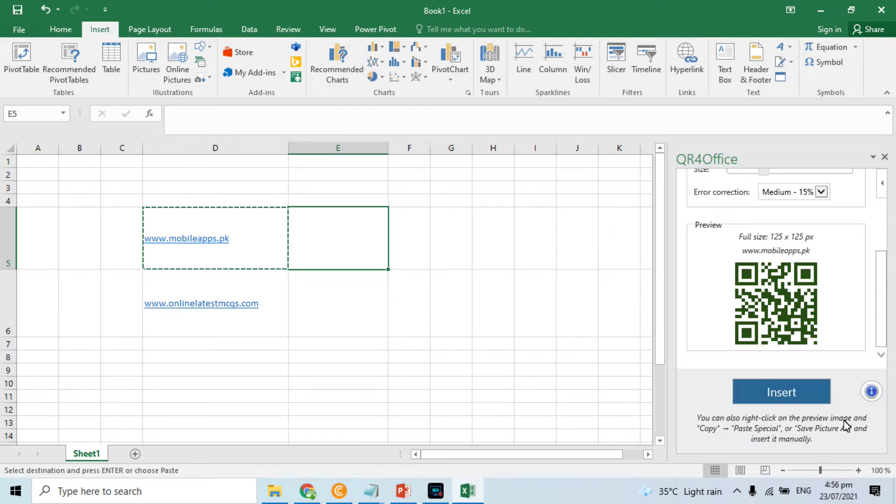
Step: Copy the QR code preview image into cell E5 as a bitmap and shrink it to fit inside the cell
right_click(786, 301)
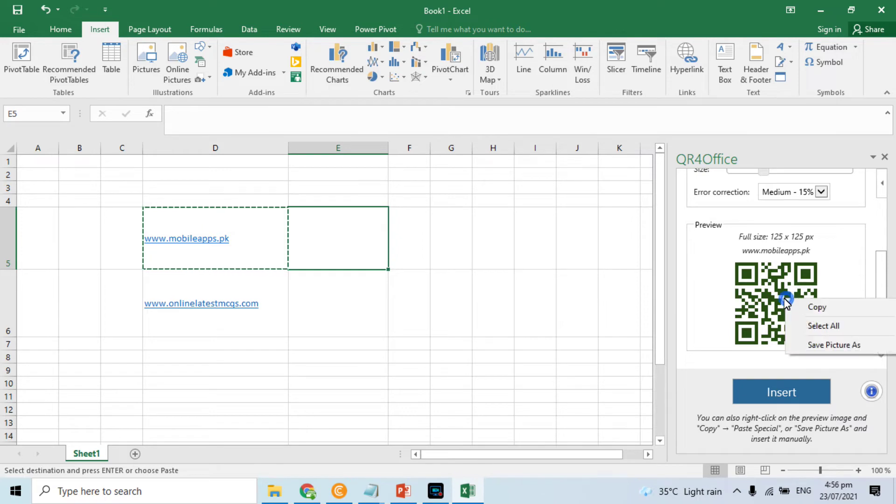
left_click(811, 309)
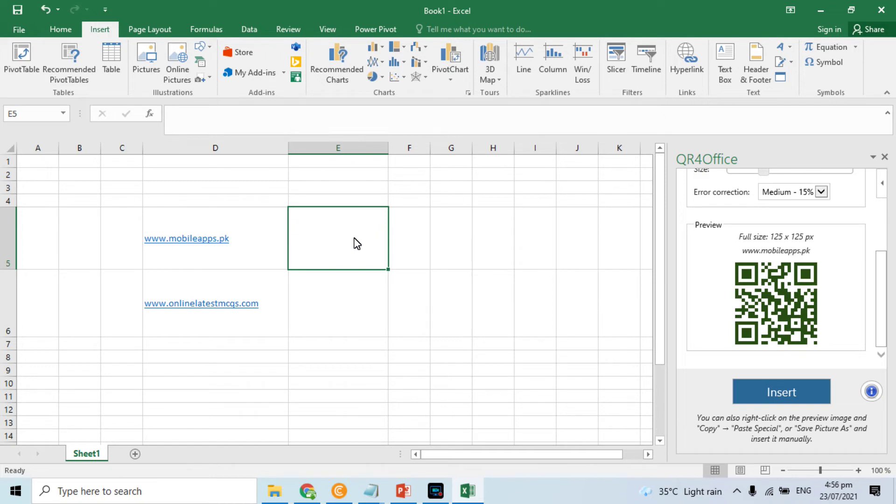
right_click(355, 242)
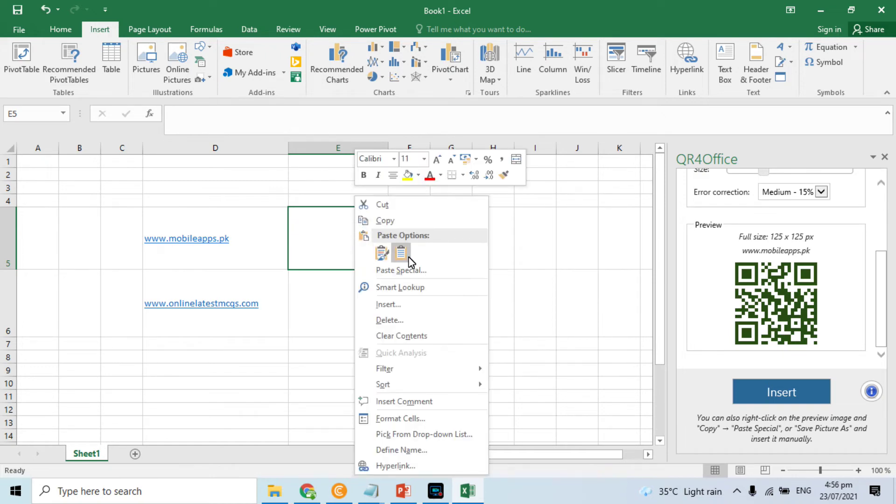
left_click(401, 270)
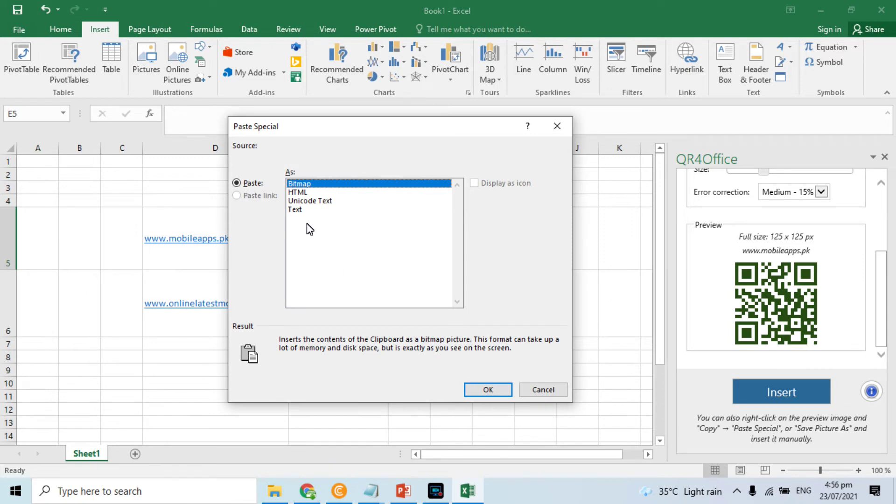
left_click(488, 389)
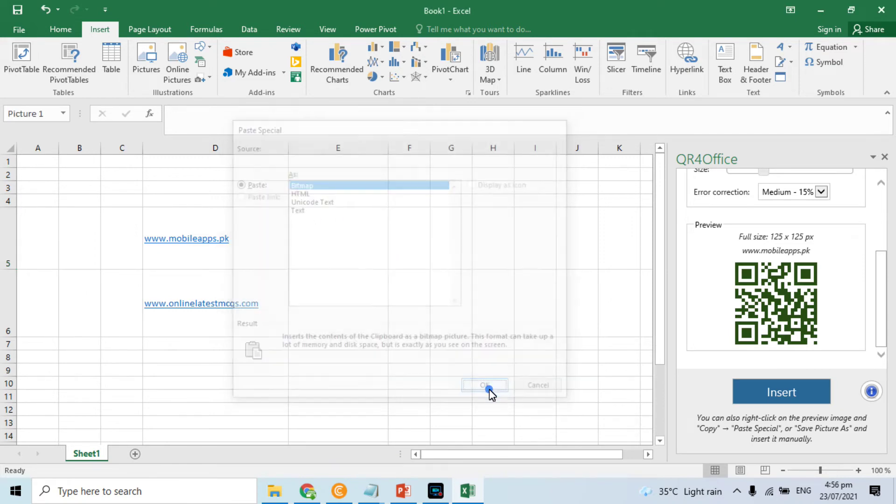
left_click_drag(339, 244, 354, 242)
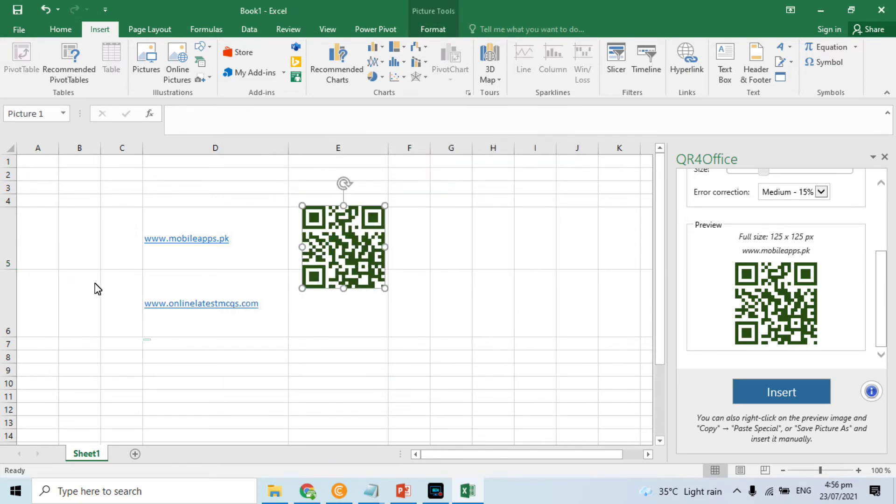
left_click_drag(381, 290, 337, 245)
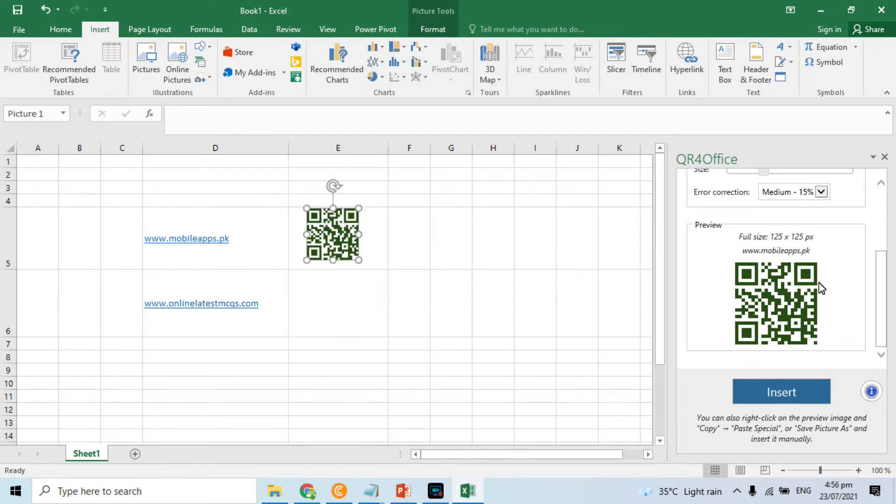
Step: Save the QR code preview as a PNG picture named untitled in the Pictures folder
right_click(778, 302)
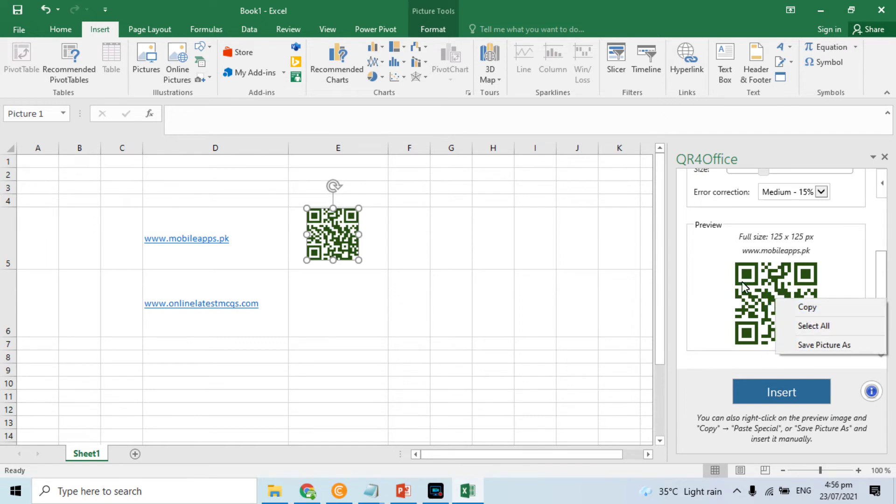
left_click(809, 345)
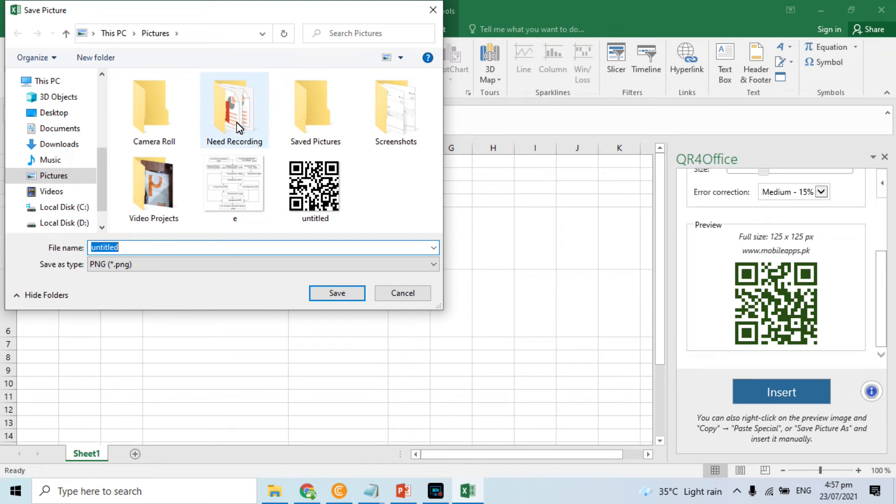
left_click(335, 293)
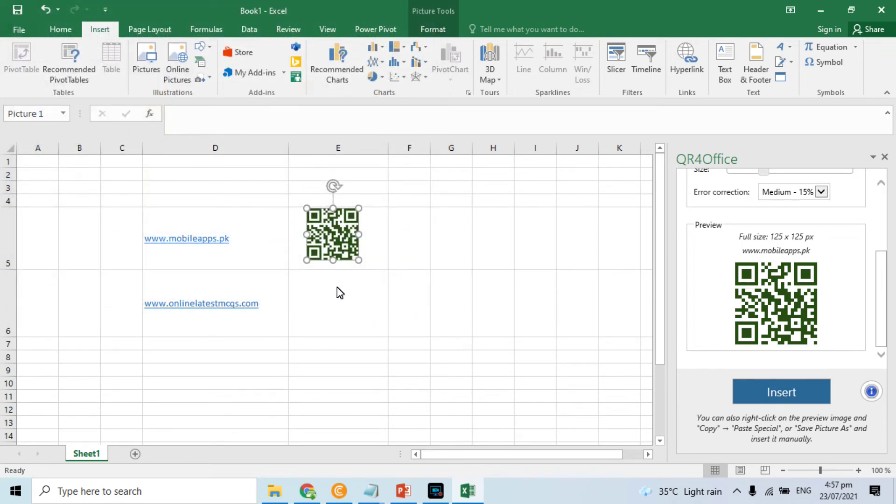
left_click(331, 304)
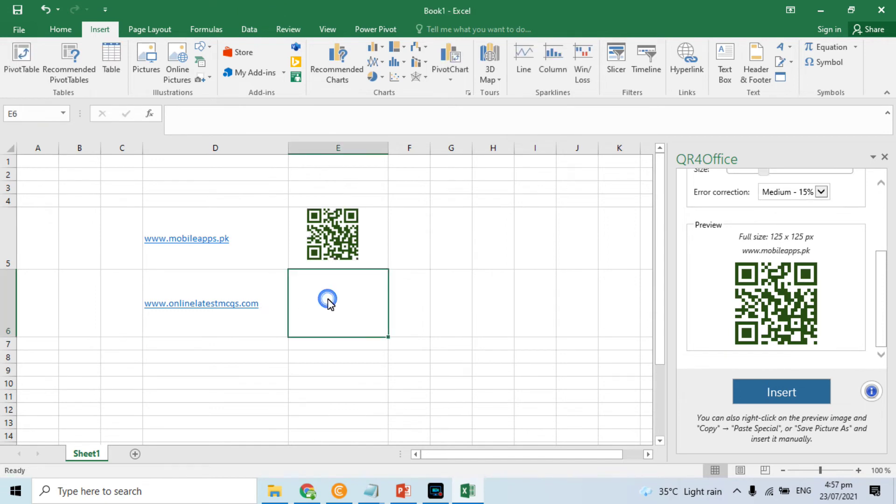
key("Left")
key("ctrl+c")
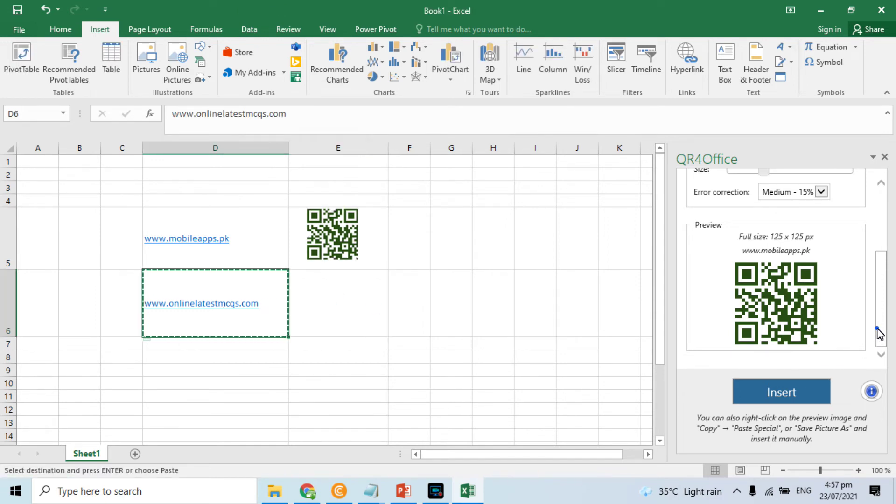
left_click_drag(880, 334, 880, 271)
triple_click(776, 210)
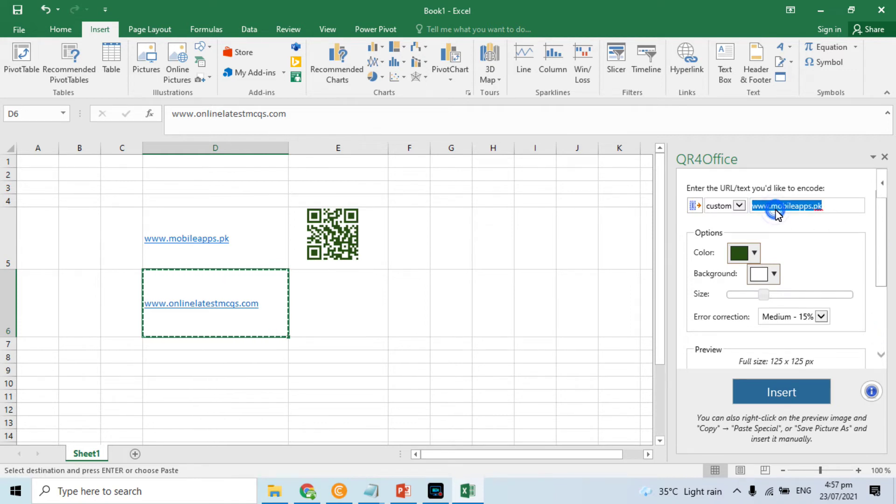
key("ctrl+v")
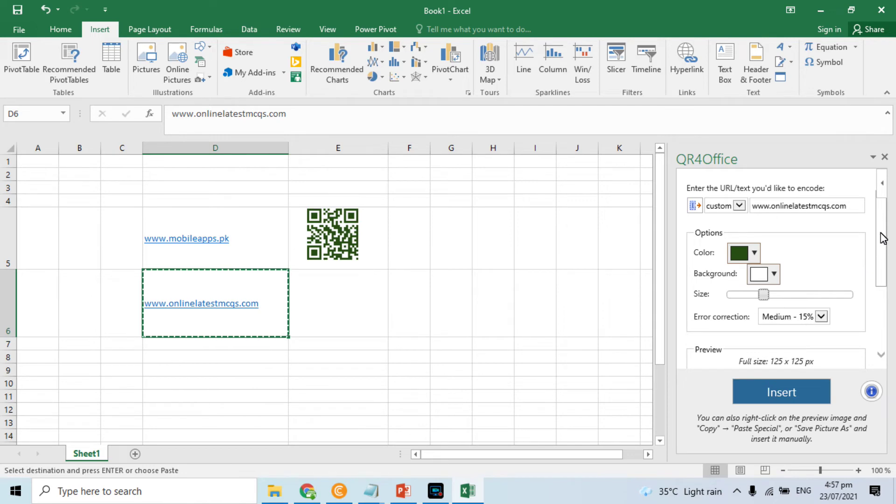
scroll(881, 242, "down", 3)
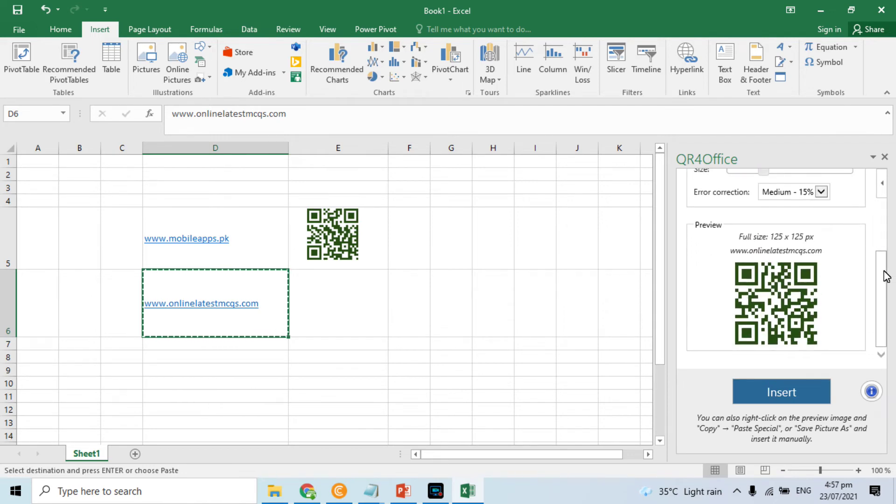
left_click_drag(885, 273, 886, 226)
left_click(772, 232)
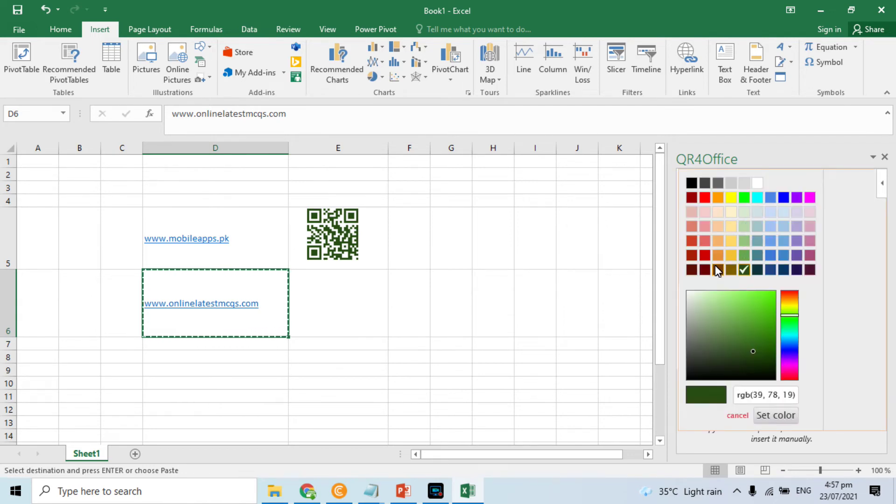
left_click(705, 253)
left_click_drag(885, 225, 891, 280)
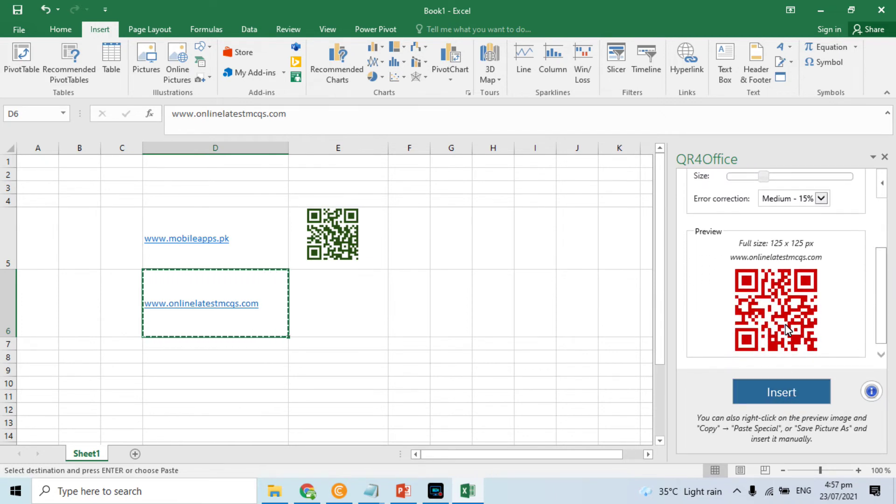
Step: Copy the red QR code preview into cell E6 as a bitmap and shrink and position it to fit the cell
right_click(784, 310)
left_click(801, 321)
left_click(348, 312)
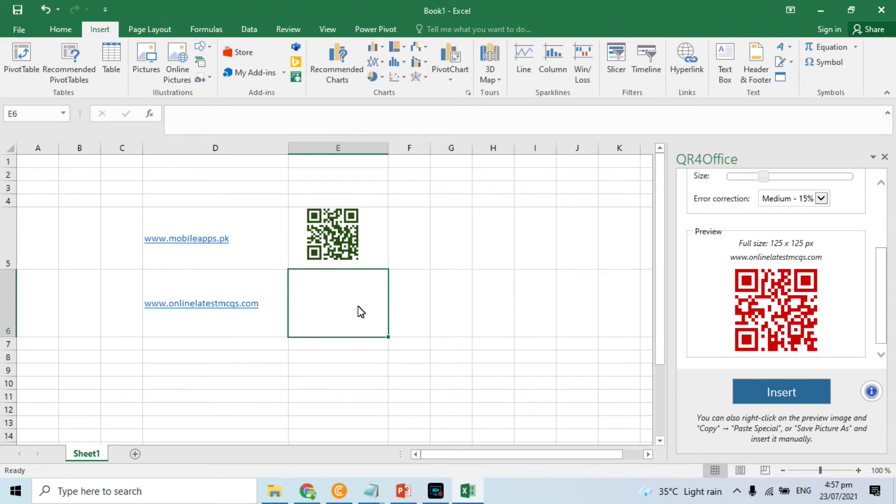
left_click(348, 303)
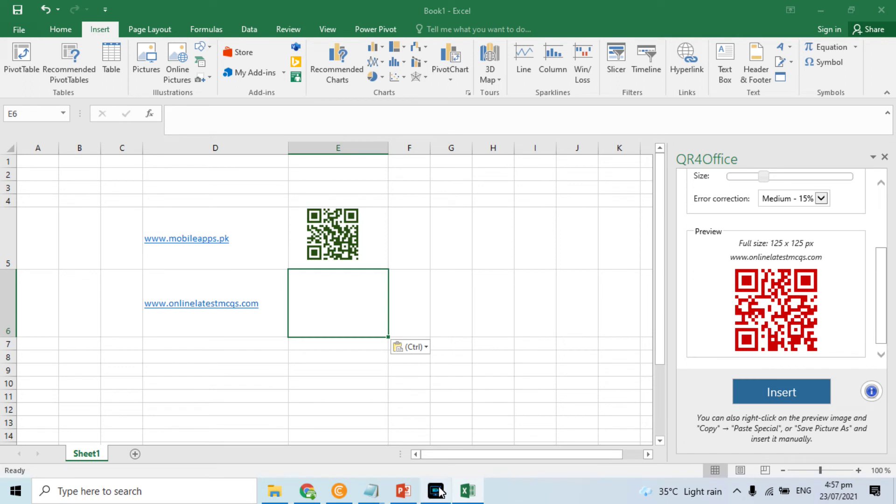
mouse_move(439, 495)
right_click(353, 299)
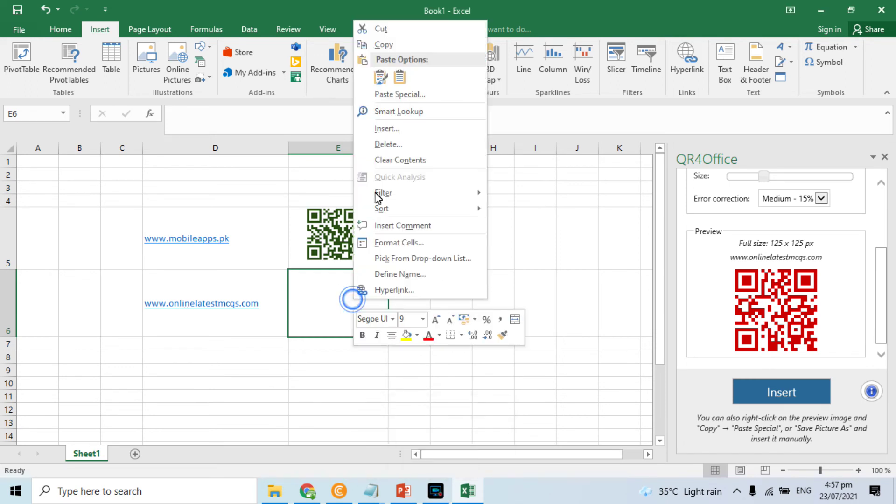
left_click(392, 94)
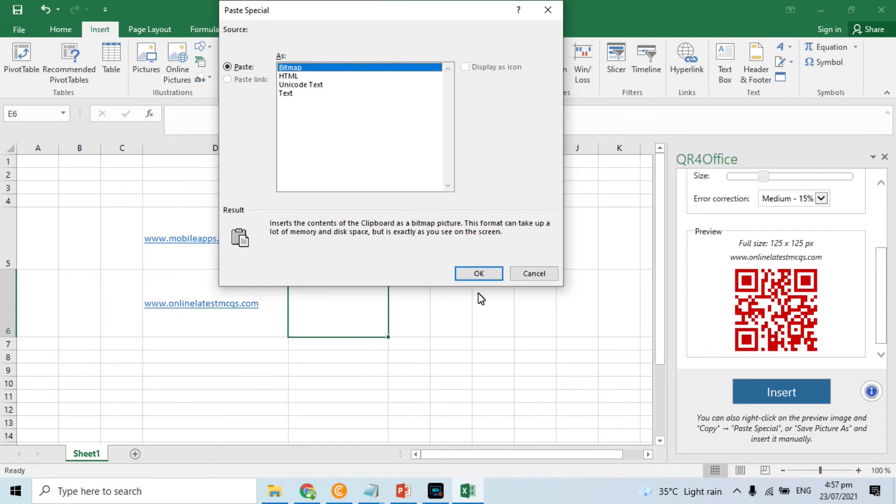
left_click(479, 276)
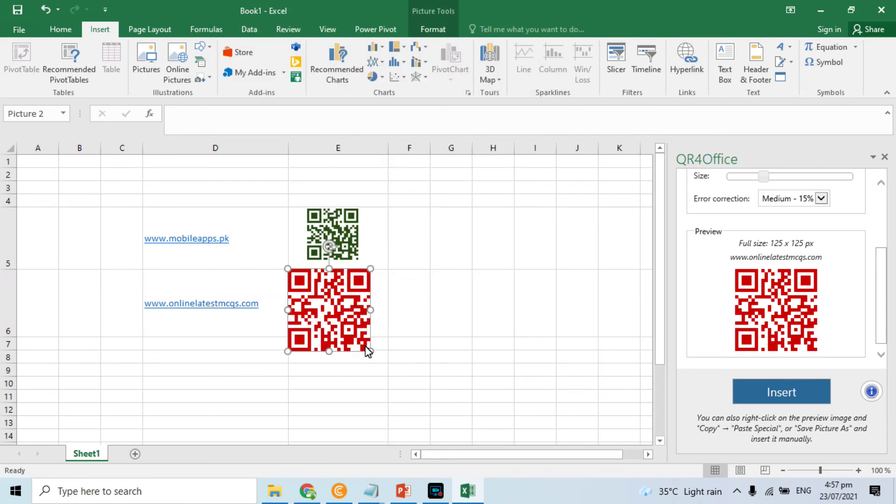
left_click_drag(370, 351, 345, 312)
left_click_drag(322, 298, 346, 306)
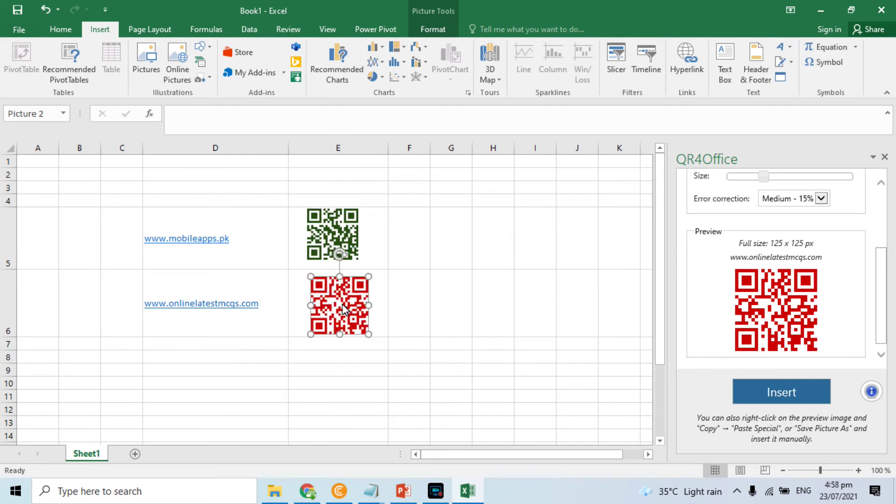
Step: Move the green QR code within cell E5 so it lines up with the red one below it
left_click(826, 469)
left_click(426, 303)
left_click(405, 236)
left_click(822, 470)
left_click(823, 469)
left_click(411, 268)
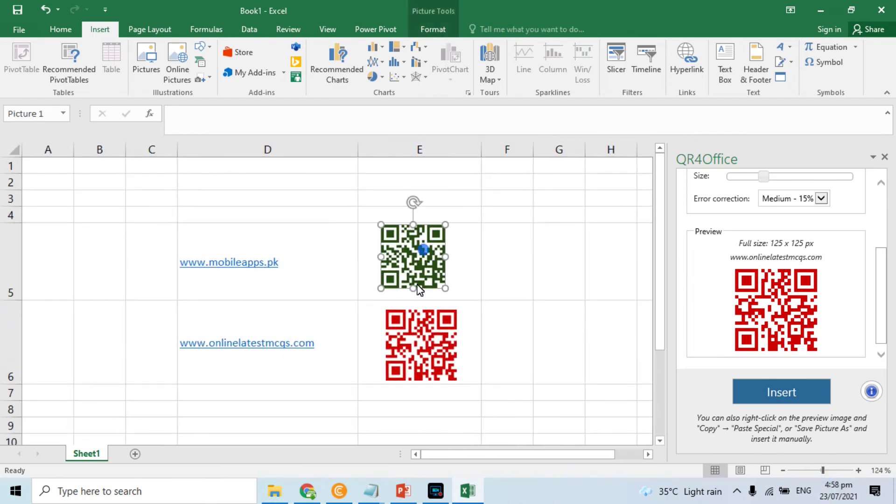
left_click_drag(411, 267, 413, 267)
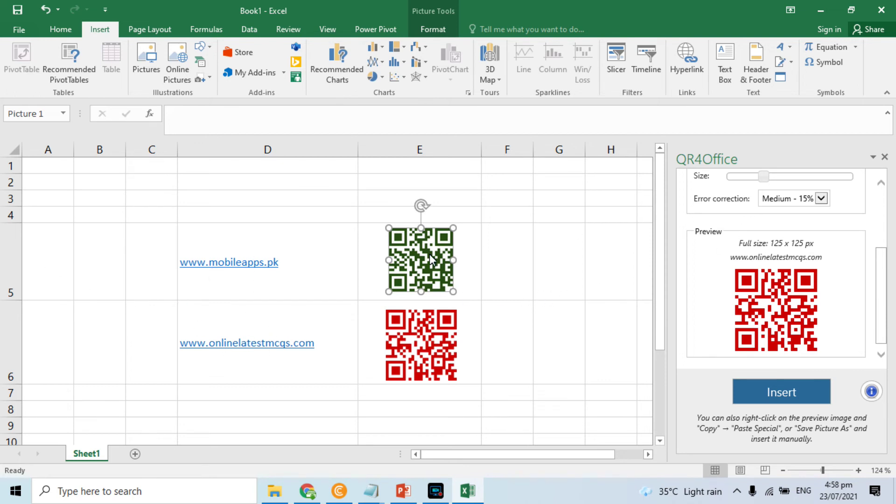
left_click(437, 346)
left_click_drag(877, 264, 877, 206)
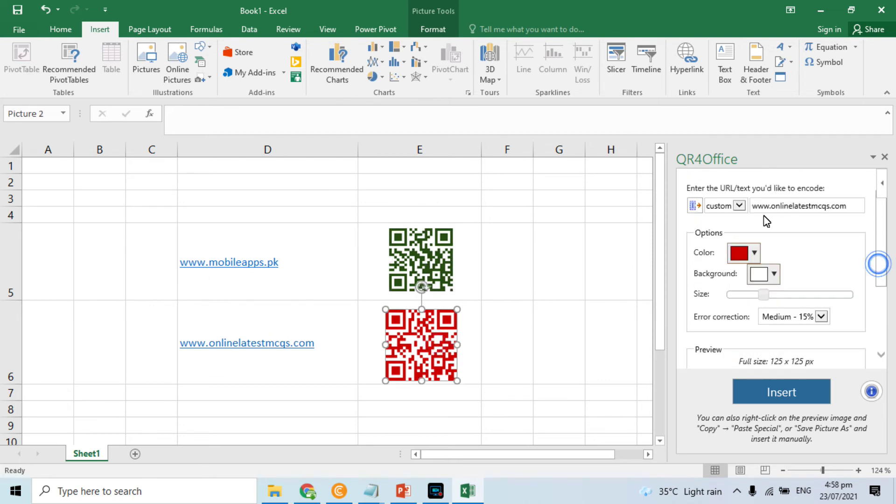
left_click(738, 205)
left_click(725, 206)
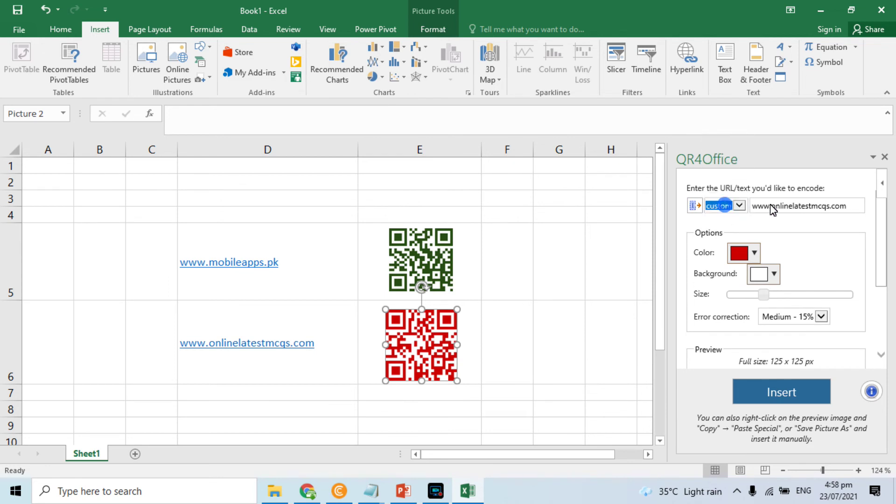
left_click(770, 206)
left_click(739, 205)
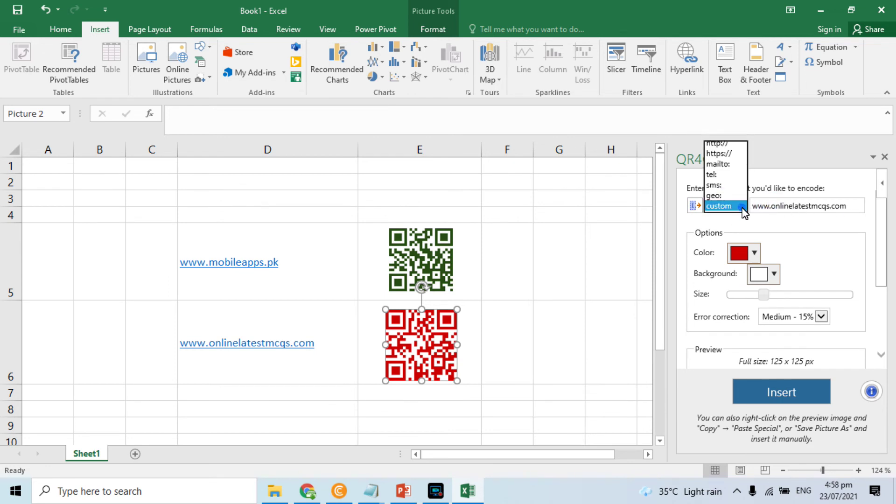
left_click(727, 142)
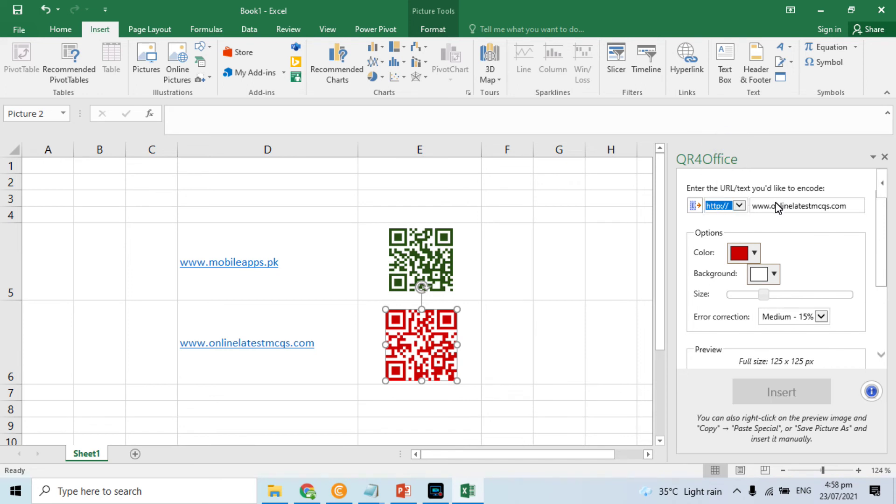
left_click(276, 394)
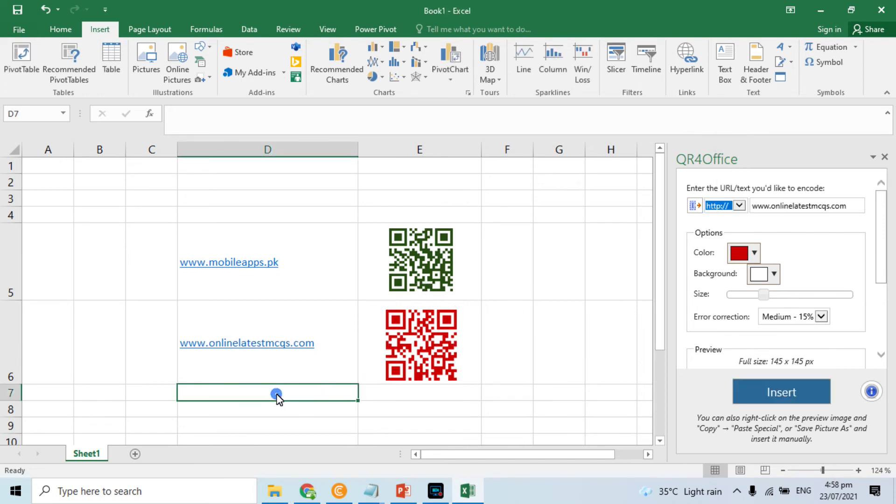
Step: Switch the QR4Office prefix to custom, replace the text to encode with dgfdfg, and preview the QR code
left_click(739, 205)
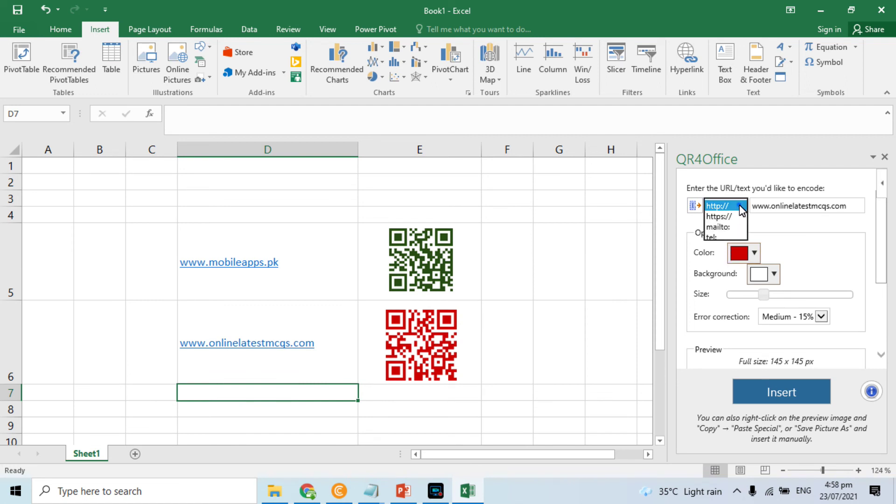
left_click(723, 267)
triple_click(783, 207)
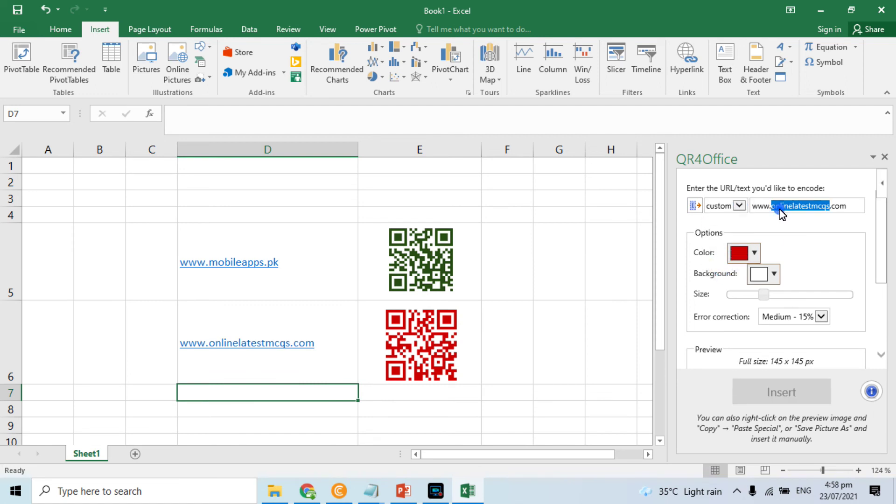
type("dgfdfg")
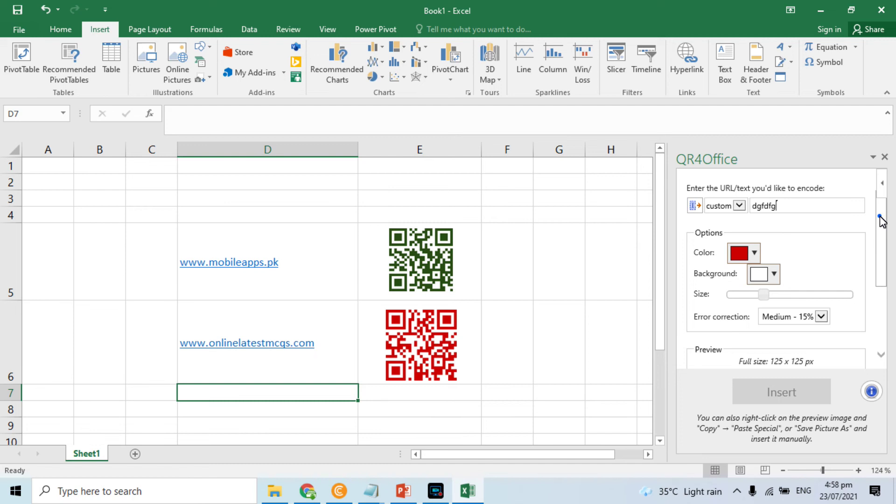
scroll(880, 218, "down", 2)
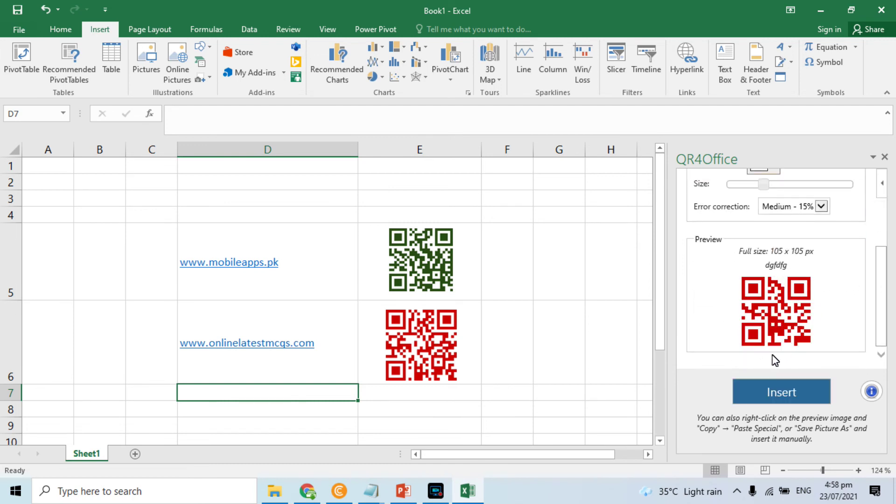
scroll(883, 307, "up", 3)
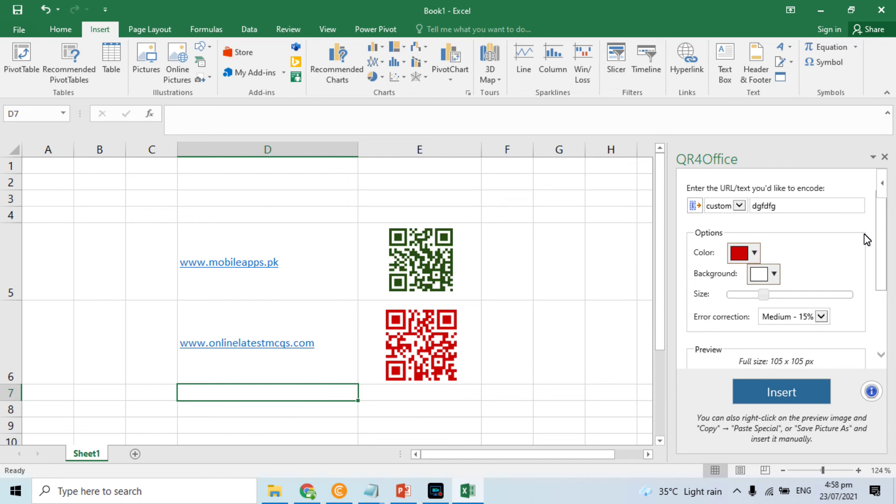
left_click(742, 207)
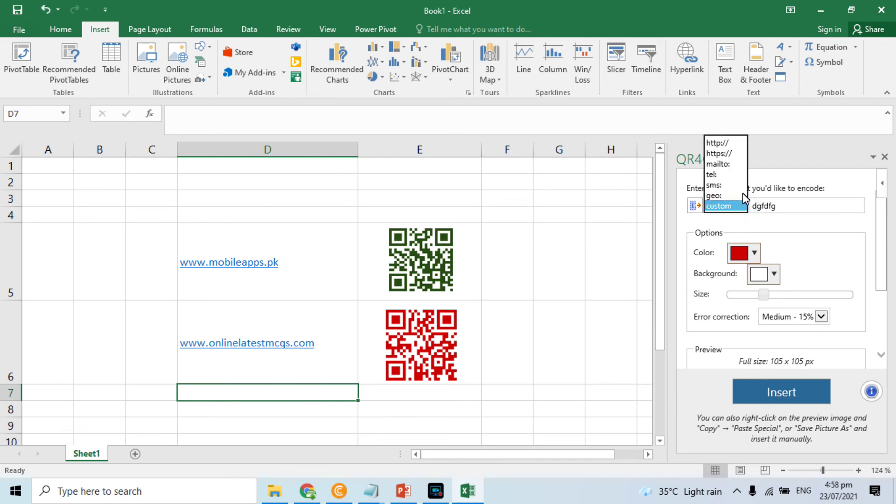
double_click(764, 206)
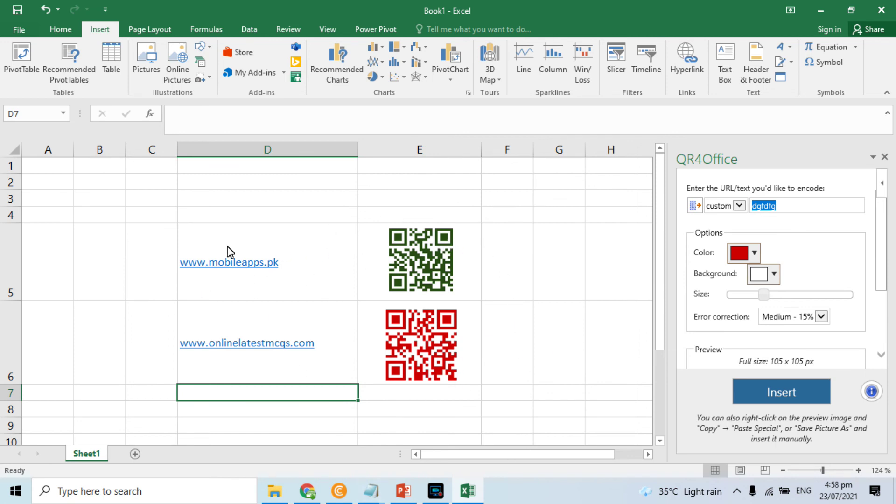
Step: Search the Office Add-ins store for "qr4" to locate the QR4Office add-in, then close the store
left_click(504, 273)
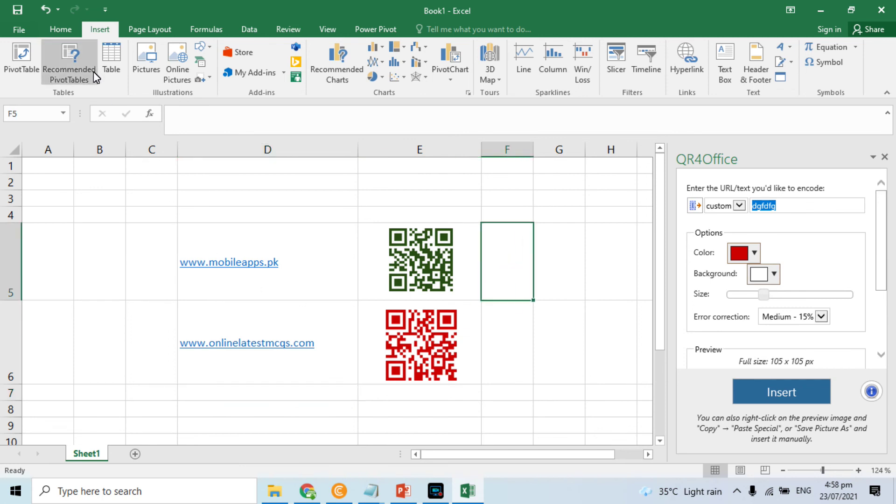
left_click(65, 35)
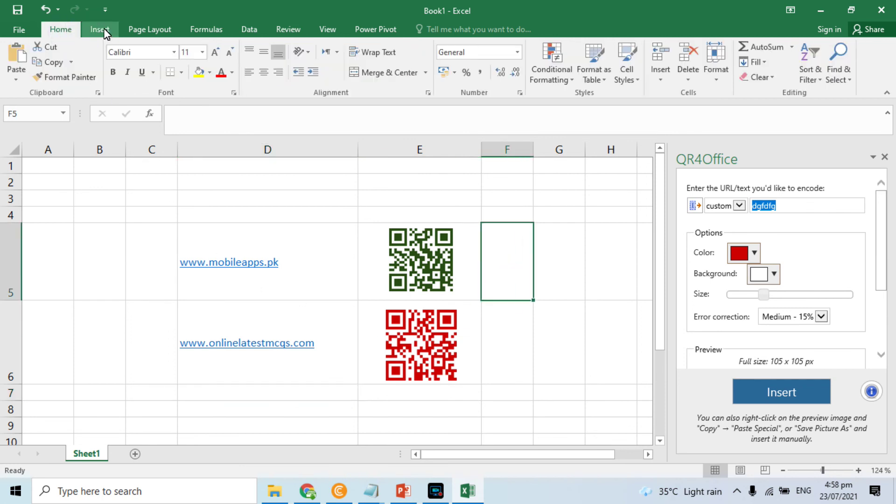
left_click(105, 33)
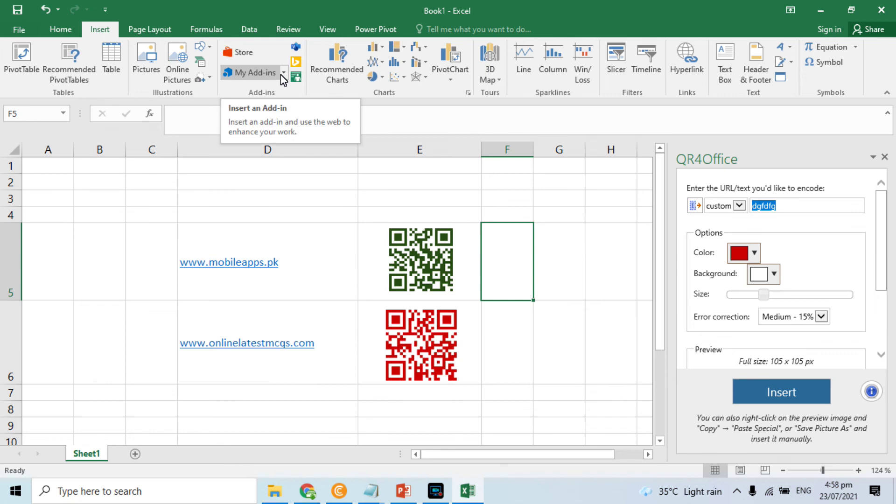
left_click(259, 73)
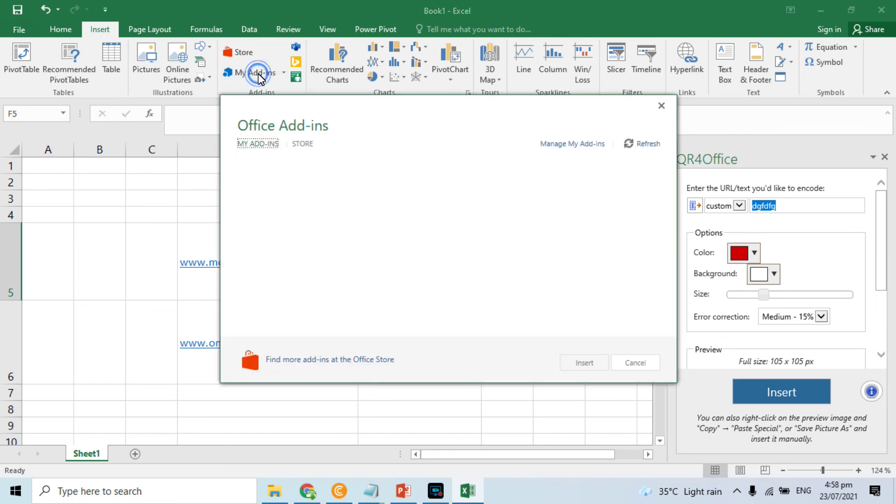
left_click(300, 142)
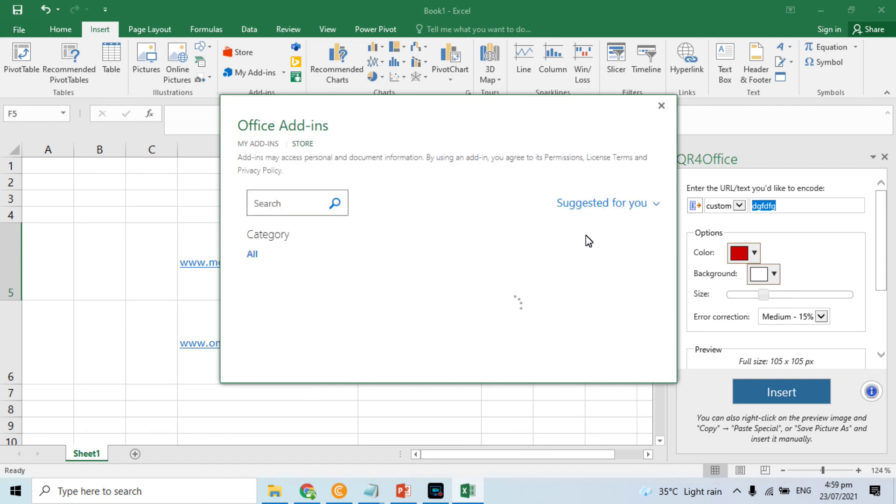
left_click(286, 204)
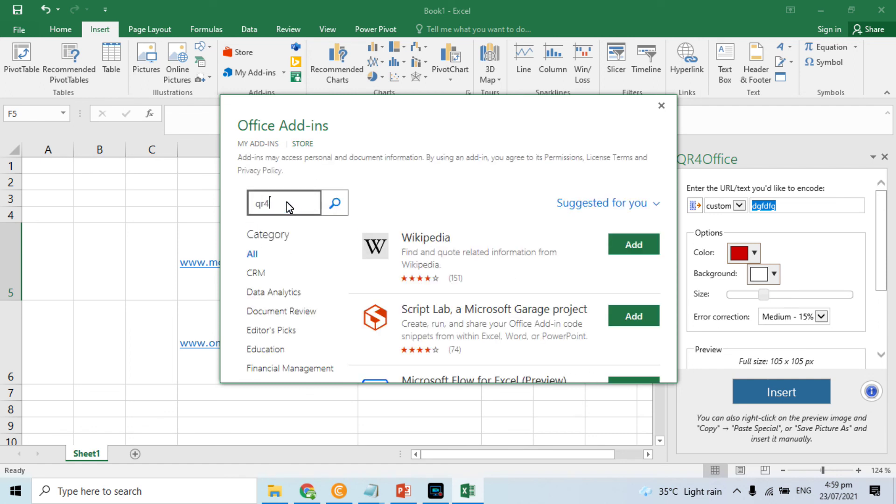
type("qr4")
left_click(328, 205)
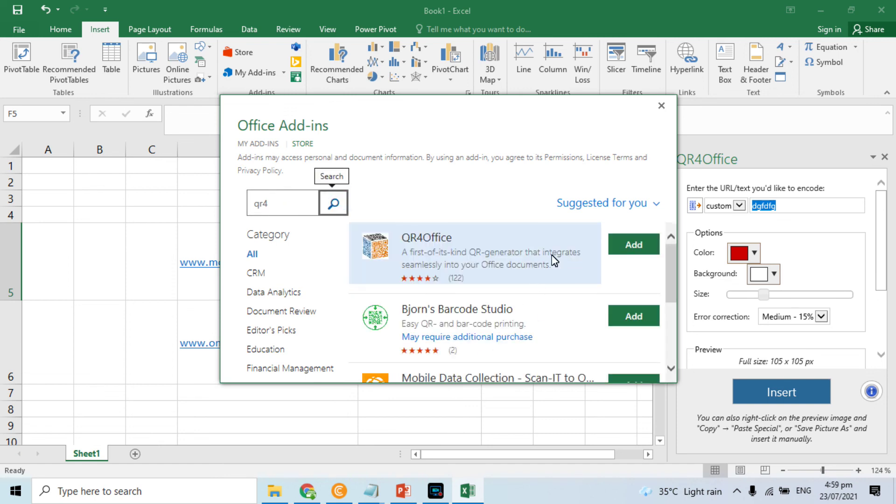
left_click(662, 105)
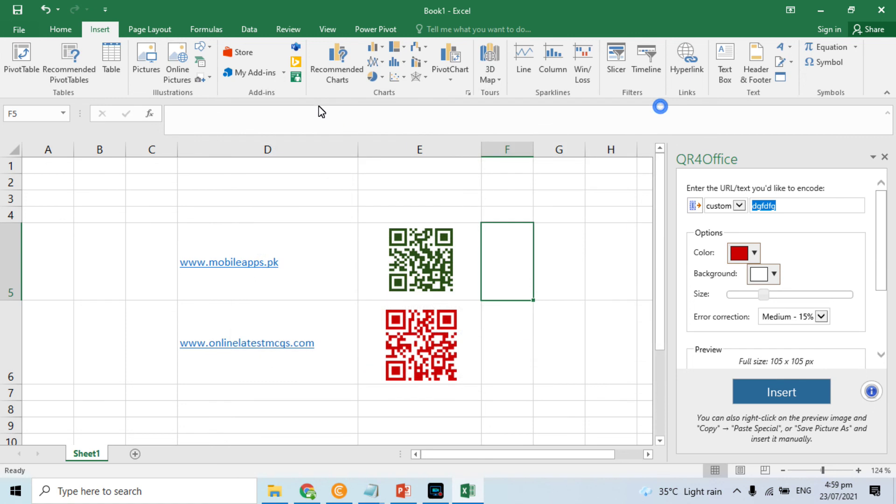
left_click(426, 263)
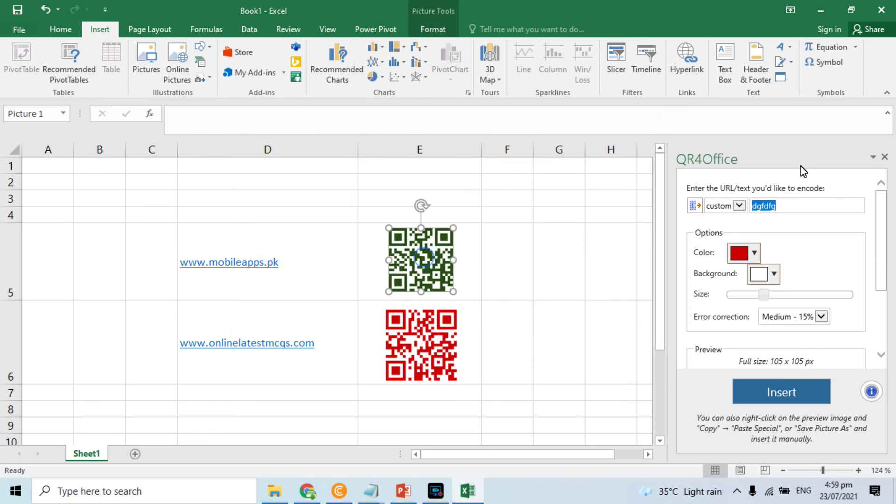
left_click_drag(881, 212, 894, 288)
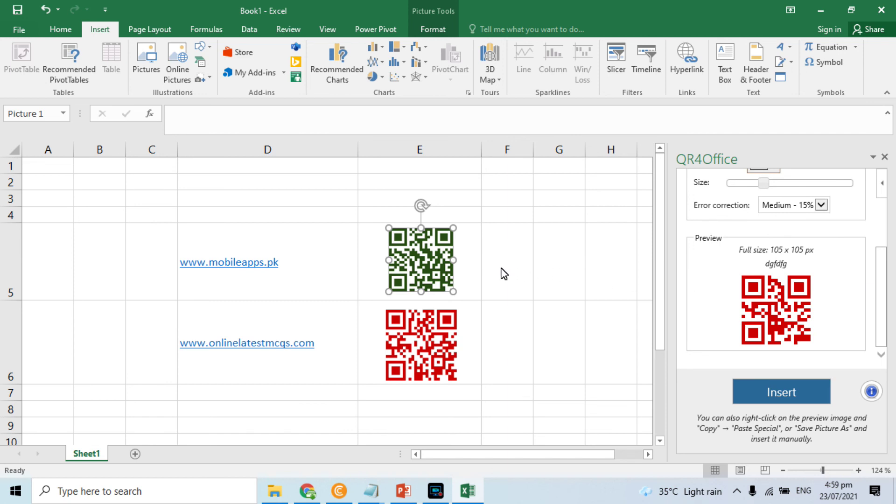